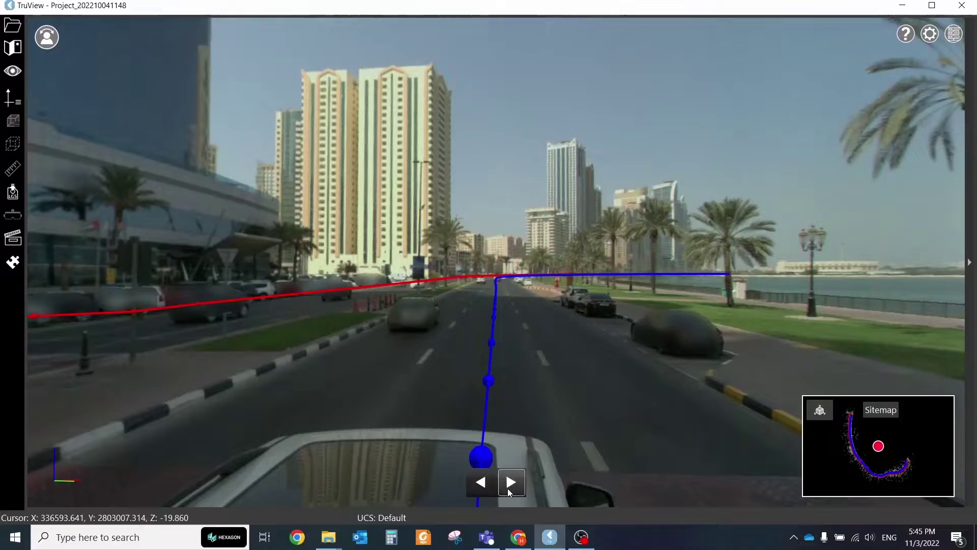
- Advance the TruView street panorama to the next scan position on the drive trajectory
{"action": "left_click", "coordinate": [510, 482]}
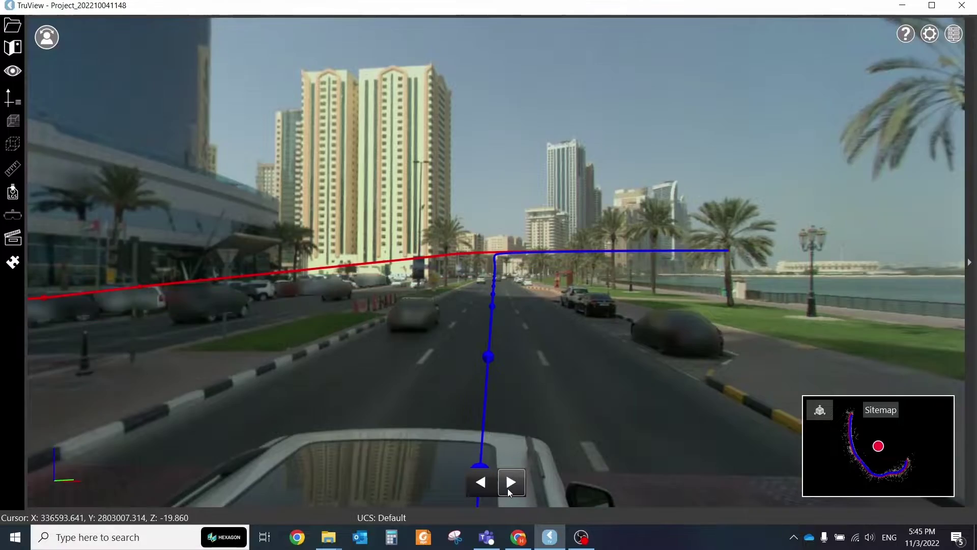
- Move several scan positions along the seaside road, looking left and down the road in the panoramas
{"action": "left_click", "coordinate": [510, 482]}
{"action": "left_click_drag", "start_coordinate": [502, 452], "coordinate": [757, 224]}
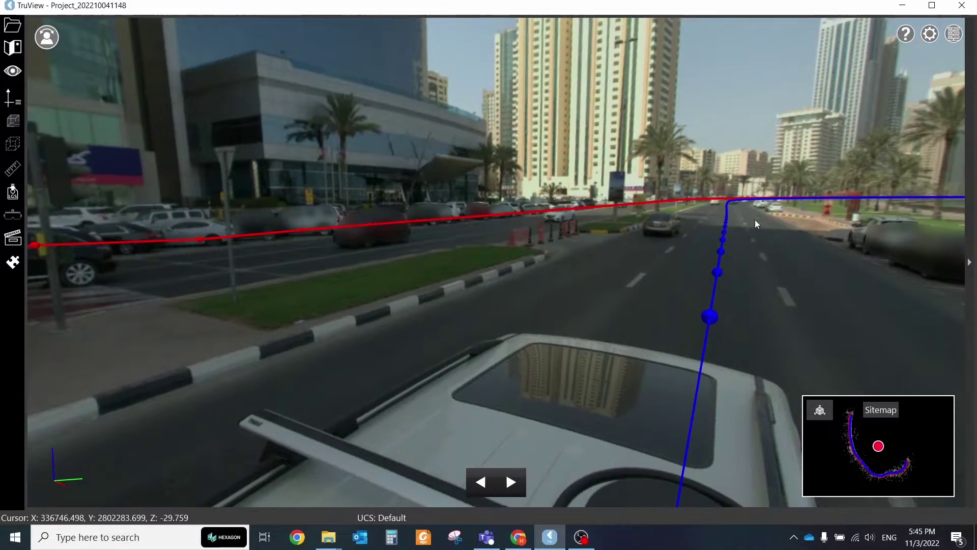
{"action": "left_click", "coordinate": [729, 229]}
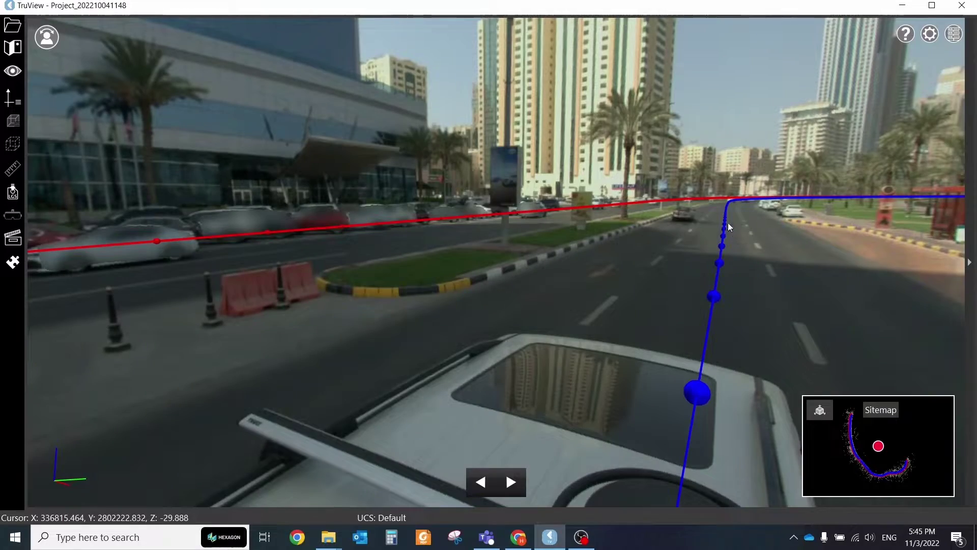
{"action": "left_click", "coordinate": [728, 226]}
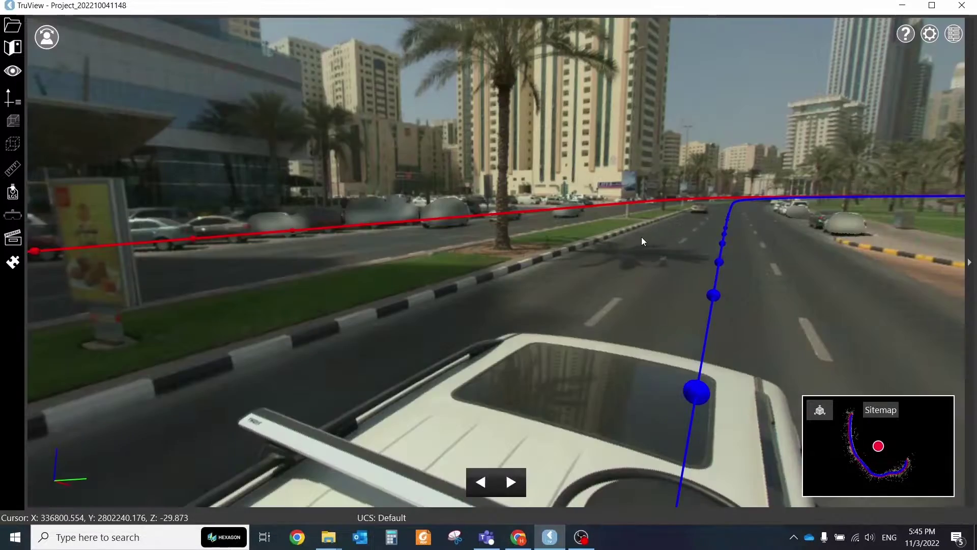
{"action": "left_click_drag", "start_coordinate": [721, 229], "coordinate": [122, 268]}
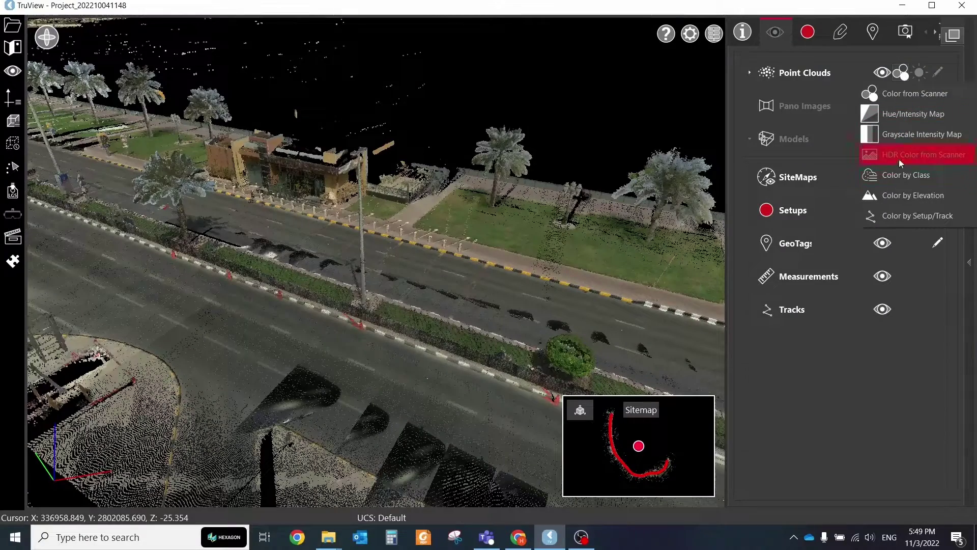
- Colour the road cloud by classification, review the class list, then start a Cyclone 3DR polyline
{"action": "left_click", "coordinate": [900, 176]}
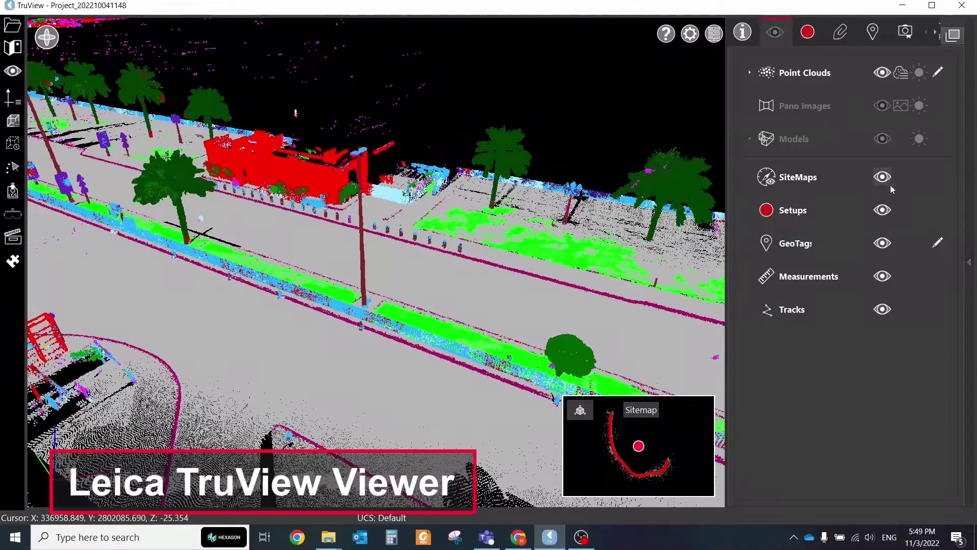
{"action": "left_click", "coordinate": [921, 74]}
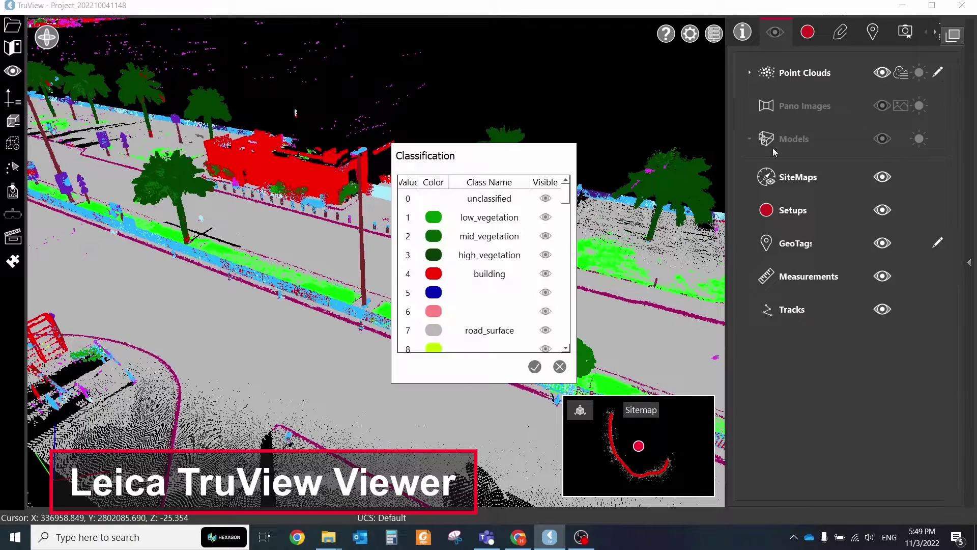
{"action": "scroll", "coordinate": [567, 209], "scroll_direction": "down", "scroll_amount": 1}
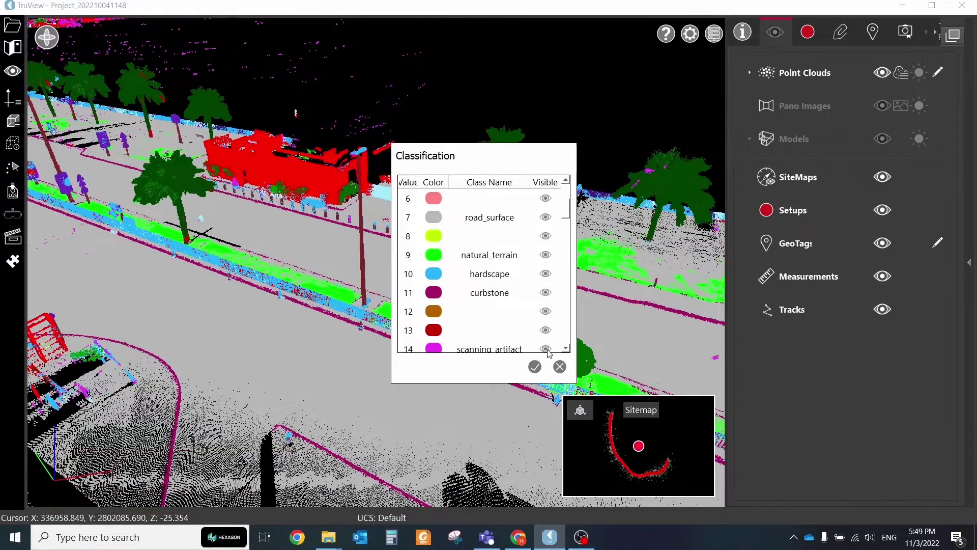
{"action": "scroll", "coordinate": [564, 239], "scroll_direction": "down", "scroll_amount": 6}
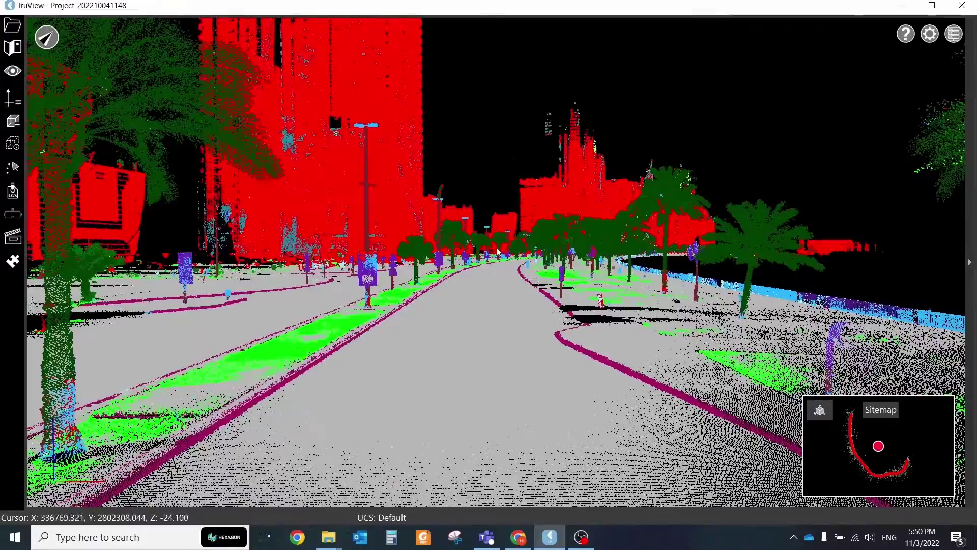
{"action": "scroll", "coordinate": [498, 251], "scroll_direction": "up", "scroll_amount": 5}
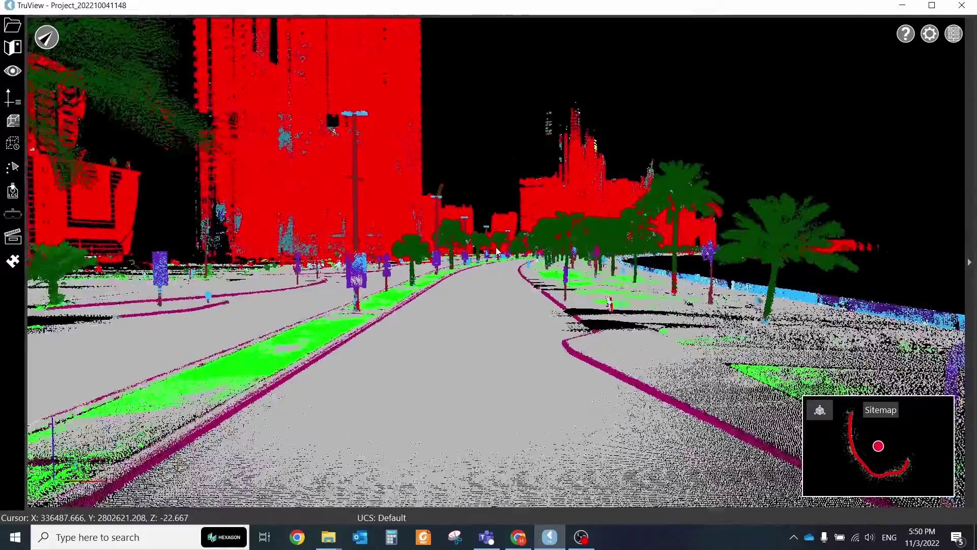
{"action": "scroll", "coordinate": [527, 232], "scroll_direction": "down", "scroll_amount": 2}
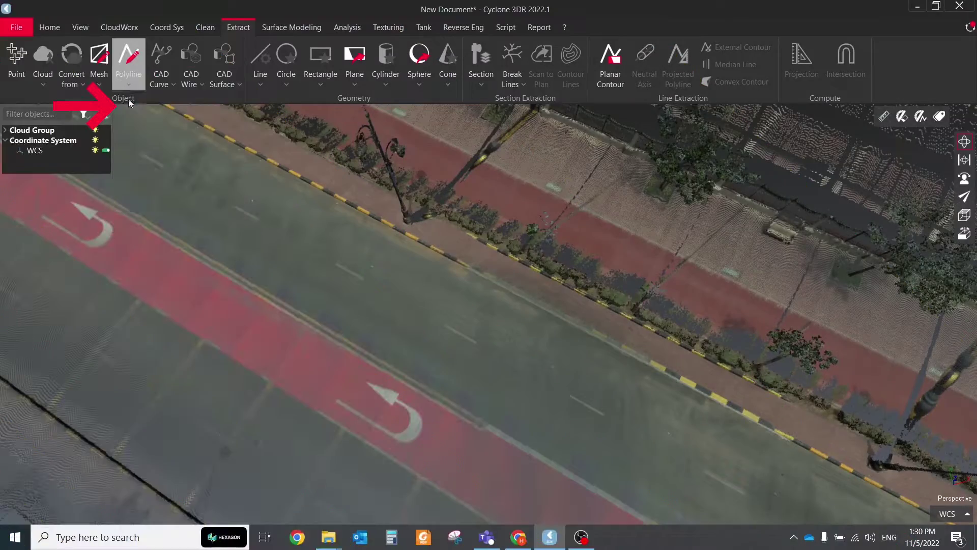
{"action": "left_click", "coordinate": [128, 82]}
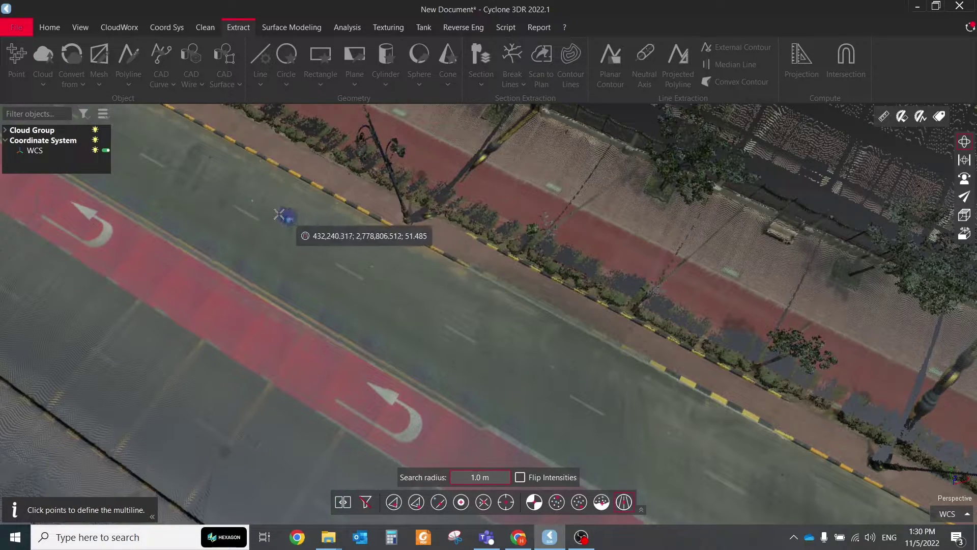
- Trace a six-point polyline along the lane through the roundabout curve
{"action": "left_click", "coordinate": [268, 228]}
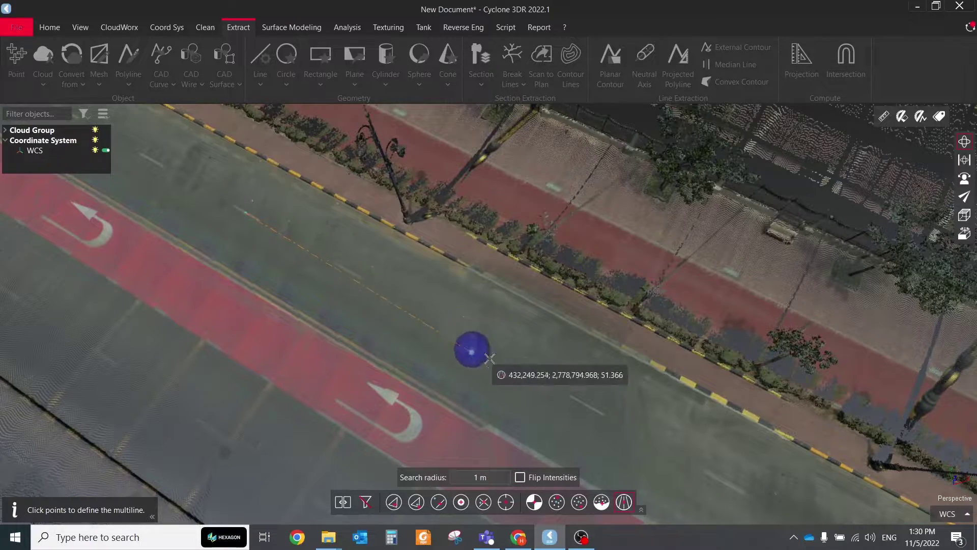
{"action": "left_click", "coordinate": [603, 416]}
{"action": "middle_click_drag", "start_coordinate": [639, 442], "coordinate": [514, 360]}
{"action": "left_click", "coordinate": [514, 360]}
{"action": "middle_click_drag", "start_coordinate": [617, 421], "coordinate": [317, 291]}
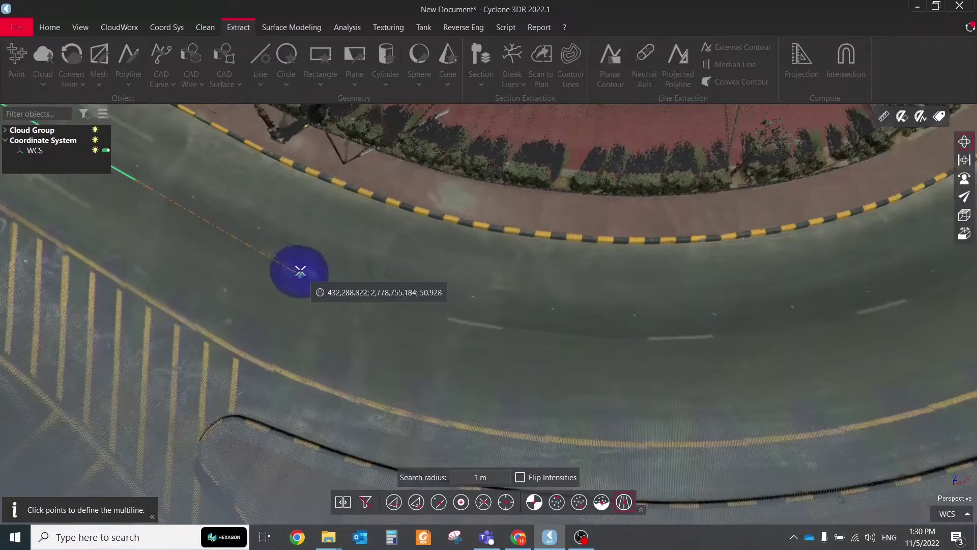
{"action": "middle_click_drag", "start_coordinate": [677, 360], "coordinate": [201, 385]}
{"action": "middle_click_drag", "start_coordinate": [585, 262], "coordinate": [611, 245]}
{"action": "left_click", "coordinate": [623, 219]}
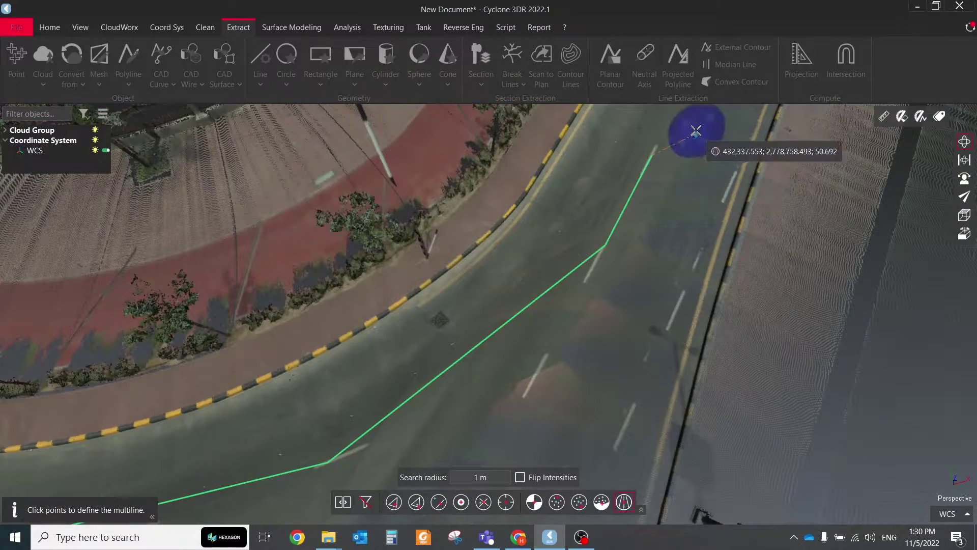
{"action": "middle_click_drag", "start_coordinate": [694, 135], "coordinate": [567, 294]}
{"action": "left_click", "coordinate": [619, 225]}
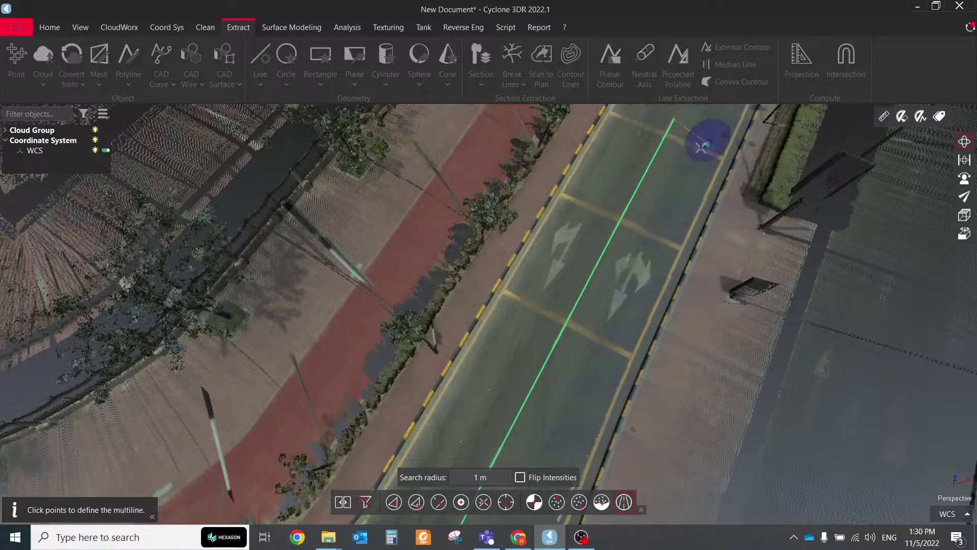
{"action": "middle_click_drag", "start_coordinate": [709, 142], "coordinate": [637, 164]}
{"action": "left_click", "coordinate": [636, 200]}
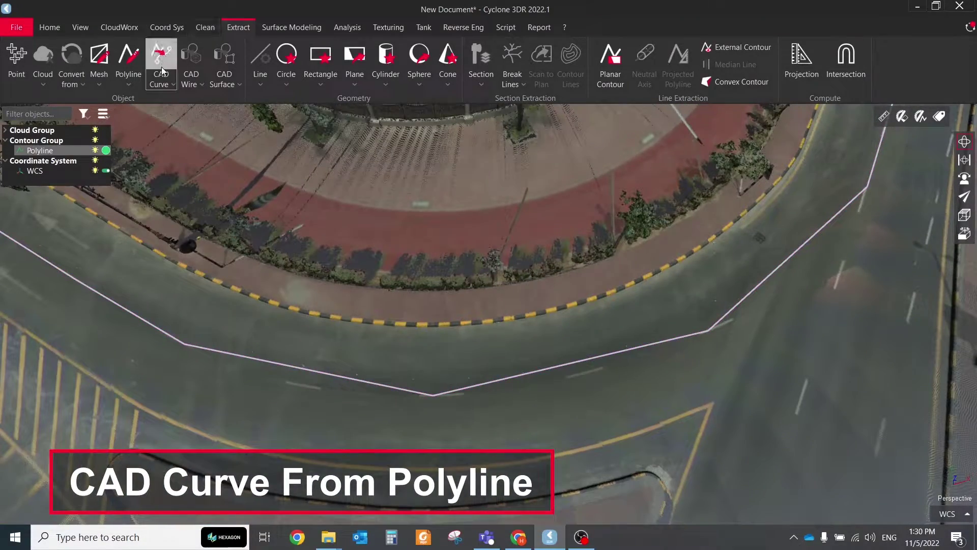
- Fit a CAD curve to the traced polyline at 0.01 m tolerance
{"action": "left_click", "coordinate": [159, 83]}
{"action": "left_click", "coordinate": [176, 128]}
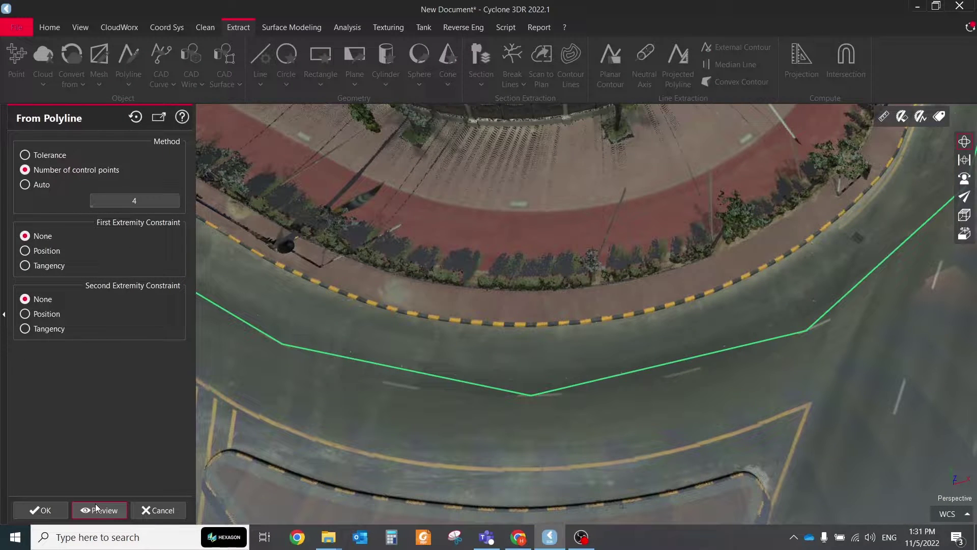
{"action": "left_click", "coordinate": [96, 510]}
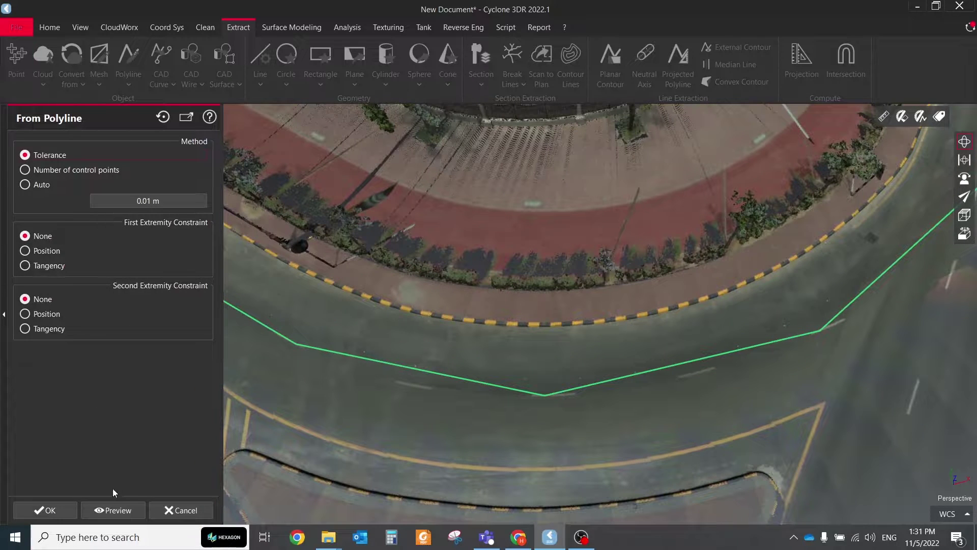
{"action": "left_click", "coordinate": [36, 506]}
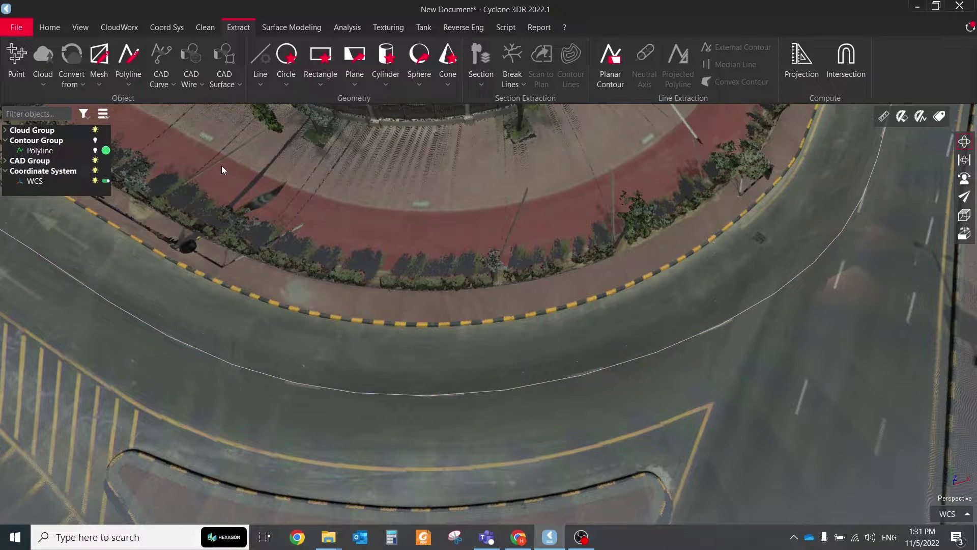
- Rebuild a polyline from the CAD curve with adaptive deflection 0.2 and insert a first vertex
{"action": "left_click", "coordinate": [128, 81]}
{"action": "left_click", "coordinate": [168, 149]}
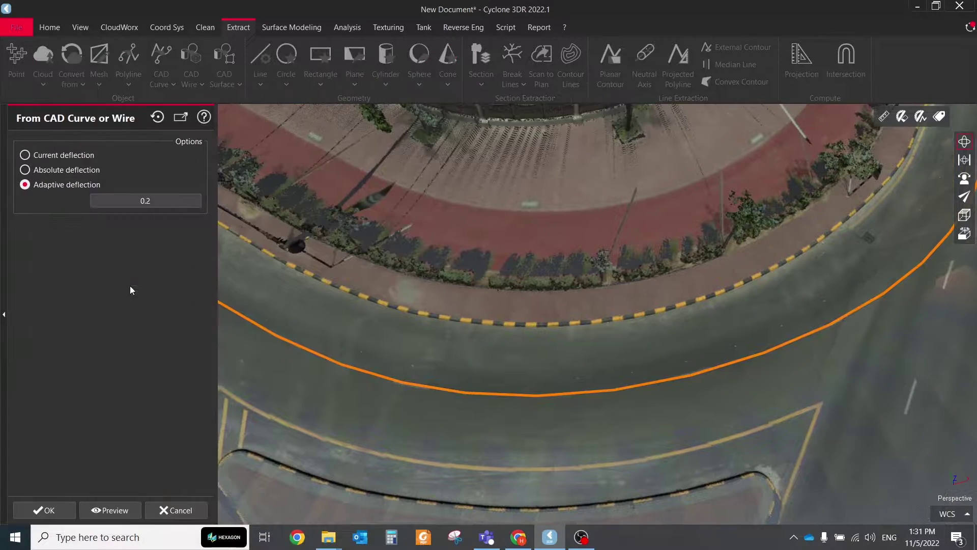
{"action": "left_click", "coordinate": [105, 510]}
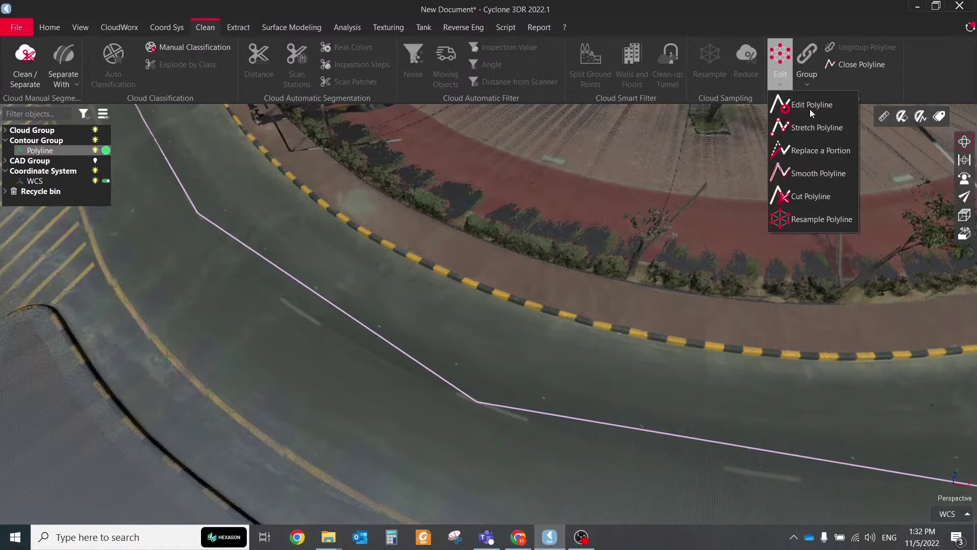
{"action": "left_click", "coordinate": [811, 108]}
{"action": "left_click", "coordinate": [314, 297]}
{"action": "left_click", "coordinate": [303, 314]}
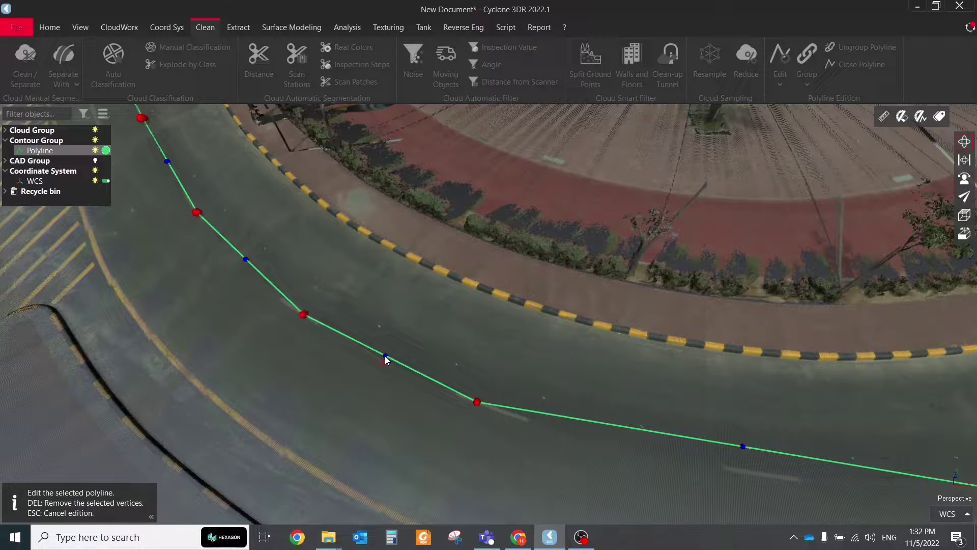
- Insert five more vertices at segment midpoints along the curved polyline
{"action": "left_click", "coordinate": [386, 357]}
{"action": "left_click", "coordinate": [369, 366]}
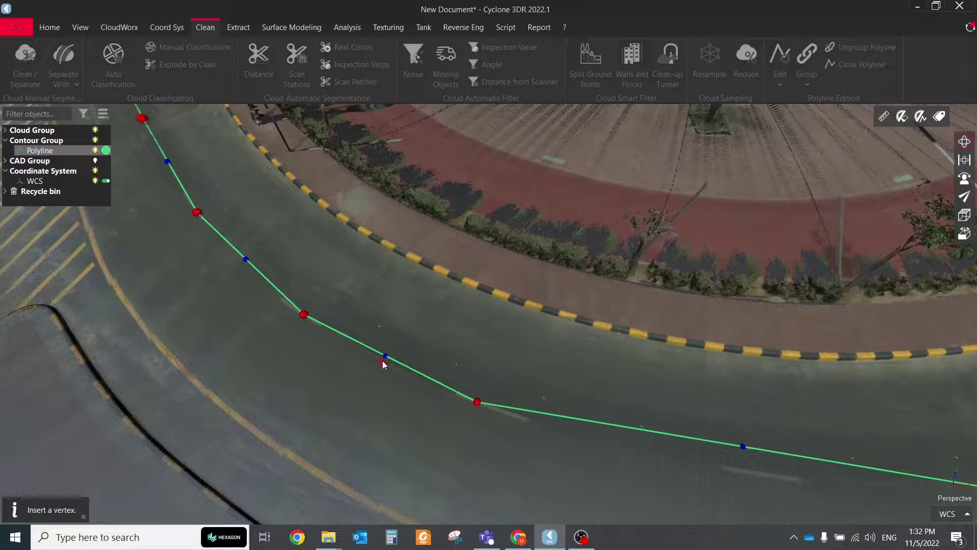
{"action": "left_click", "coordinate": [383, 359]}
{"action": "left_click", "coordinate": [371, 358]}
{"action": "left_click", "coordinate": [242, 264]}
{"action": "left_click", "coordinate": [239, 265]}
{"action": "left_click", "coordinate": [741, 468]}
{"action": "left_click", "coordinate": [608, 436]}
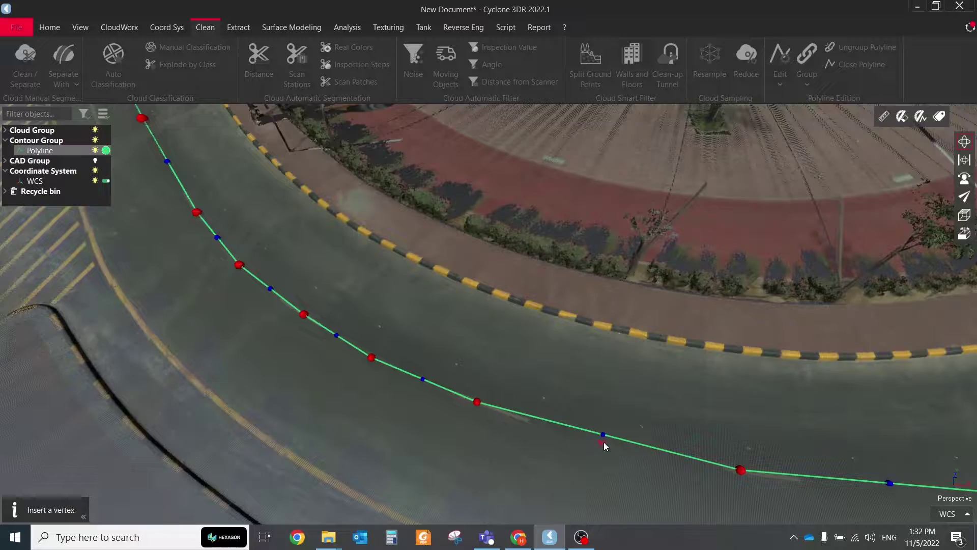
{"action": "left_click", "coordinate": [599, 443]}
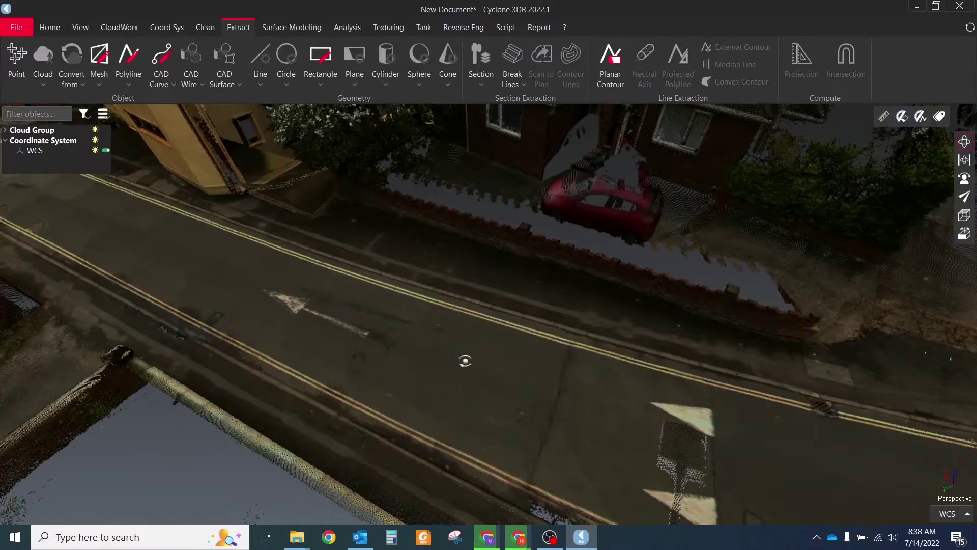
- Zoom in on the road of the other scan and select its point cloud
{"action": "left_click_drag", "start_coordinate": [465, 360], "coordinate": [264, 332]}
{"action": "scroll", "coordinate": [386, 306], "scroll_direction": "up", "scroll_amount": 5}
{"action": "left_click", "coordinate": [264, 332]}
{"action": "left_click", "coordinate": [198, 27]}
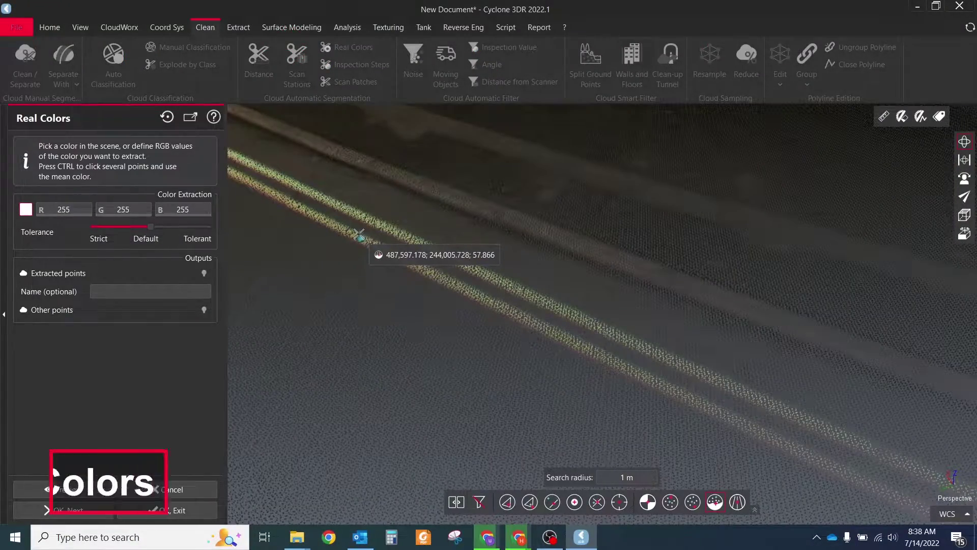
- Extract the yellow double-line points into their own cloud using a Tolerant Real Colors match
{"action": "left_click", "coordinate": [358, 235]}
{"action": "left_click_drag", "start_coordinate": [153, 228], "coordinate": [208, 227]}
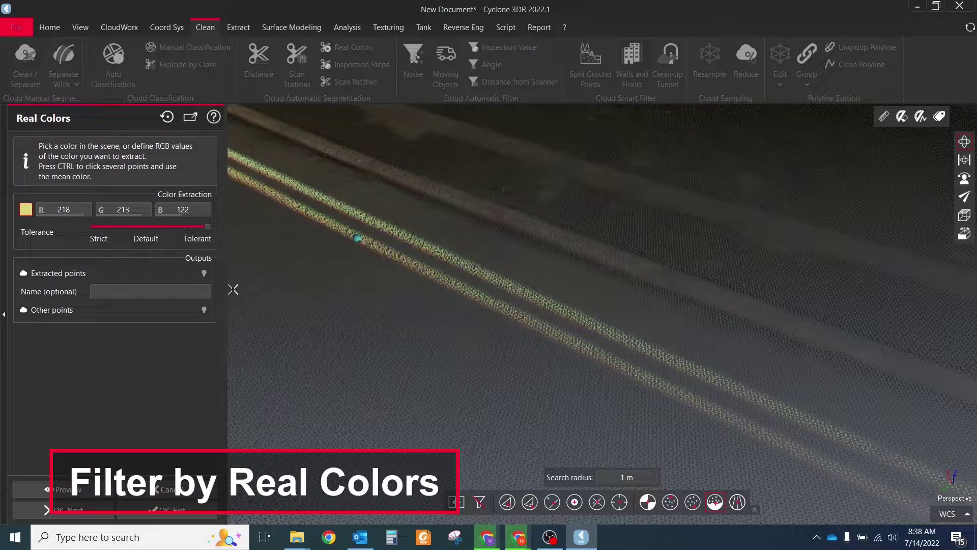
{"action": "left_click", "coordinate": [56, 489]}
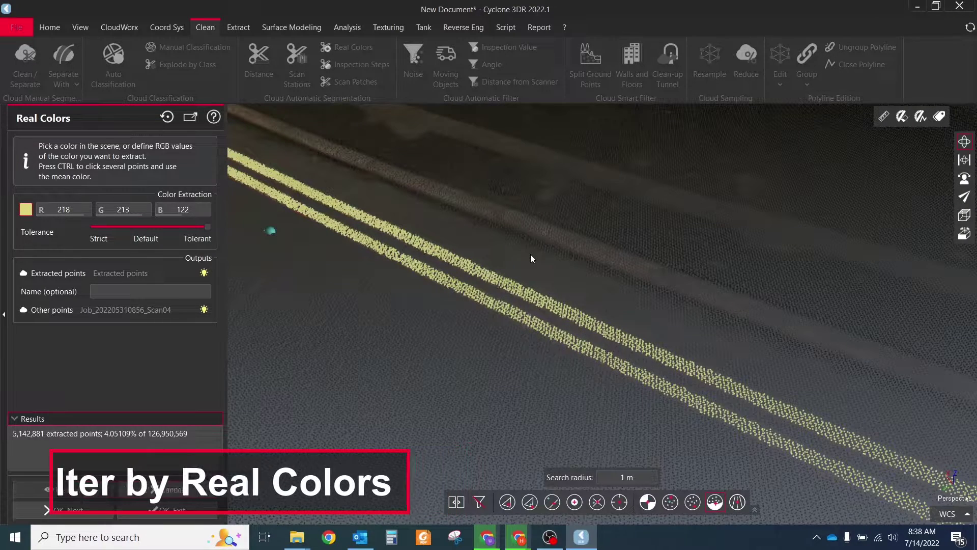
{"action": "left_click", "coordinate": [153, 510]}
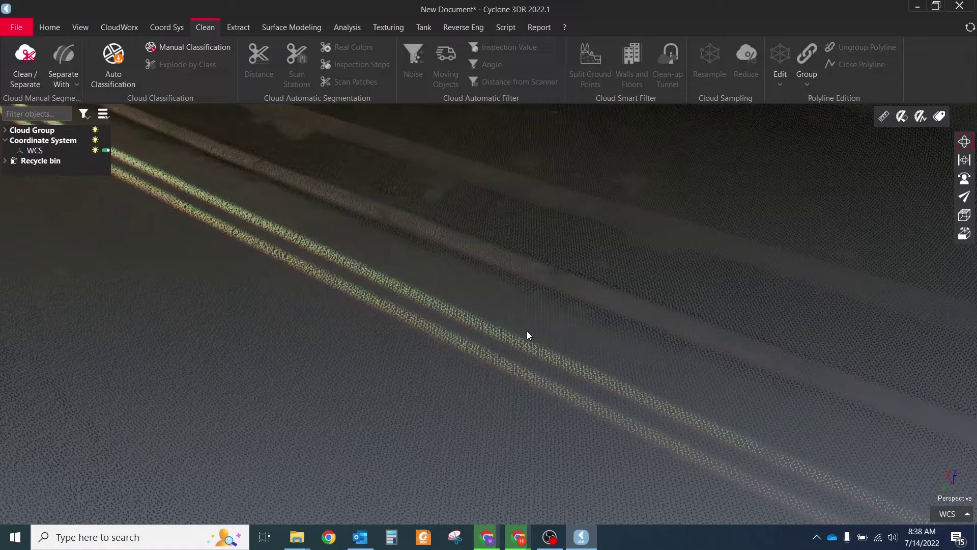
{"action": "right_click", "coordinate": [497, 331]}
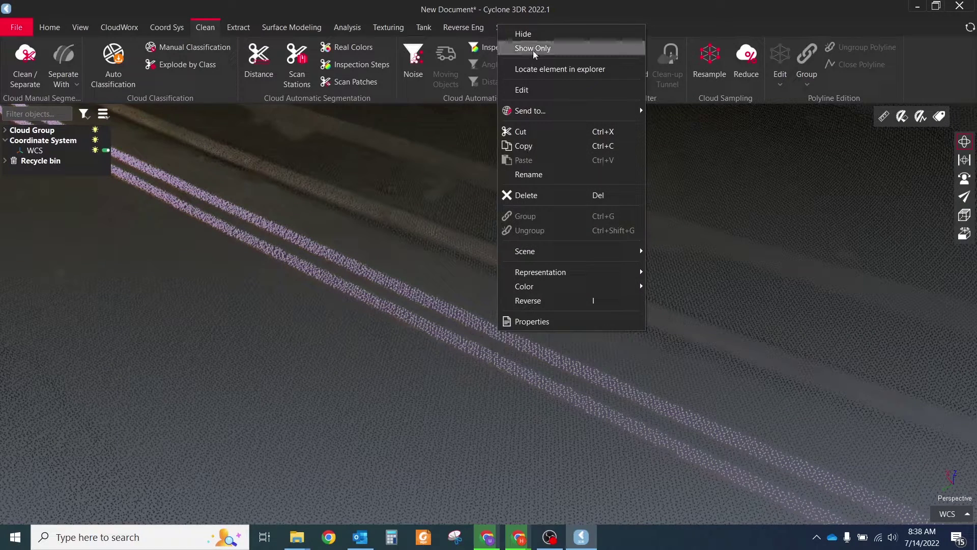
{"action": "left_click", "coordinate": [634, 42]}
{"action": "key", "text": "ctrl+z"}
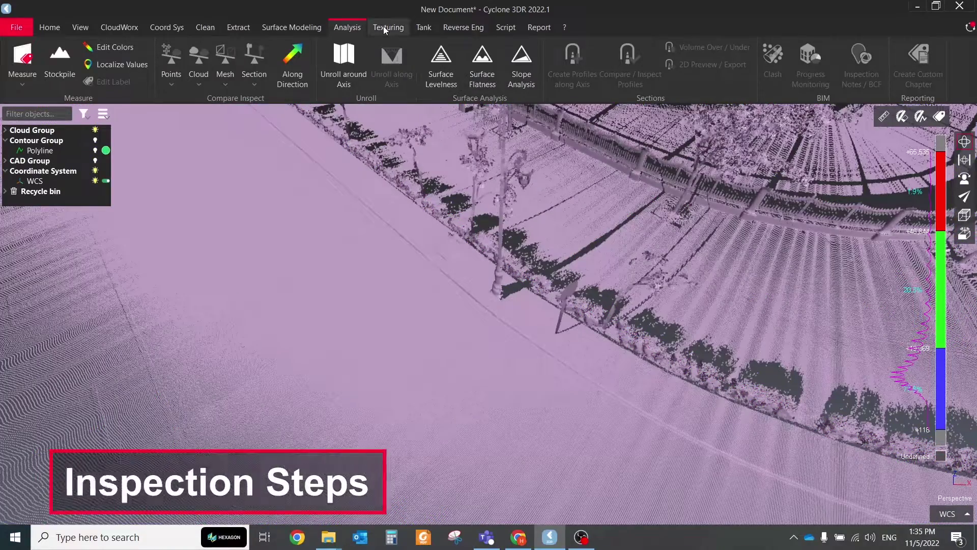
- Filter the road cloud by inspection steps and show only the kept marking points
{"action": "left_click", "coordinate": [211, 27]}
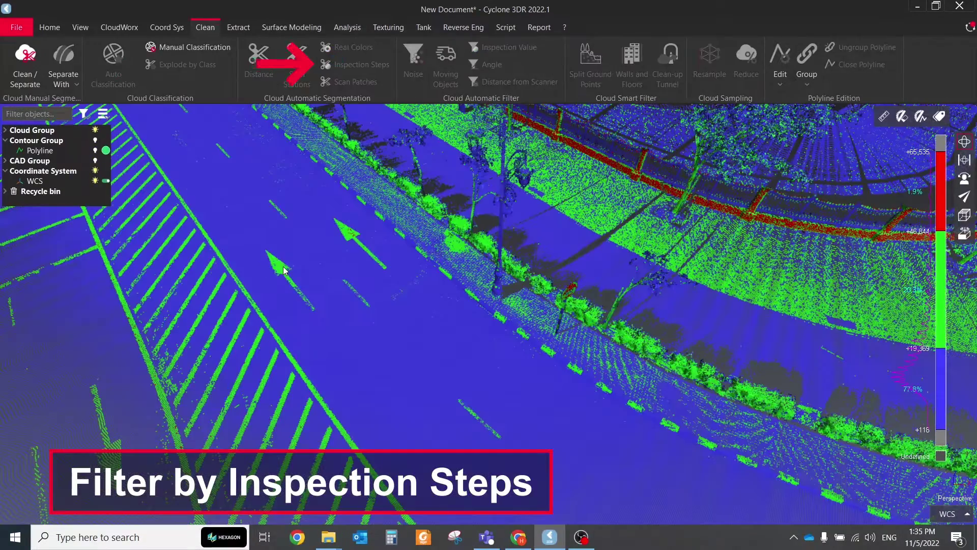
{"action": "right_click", "coordinate": [426, 244]}
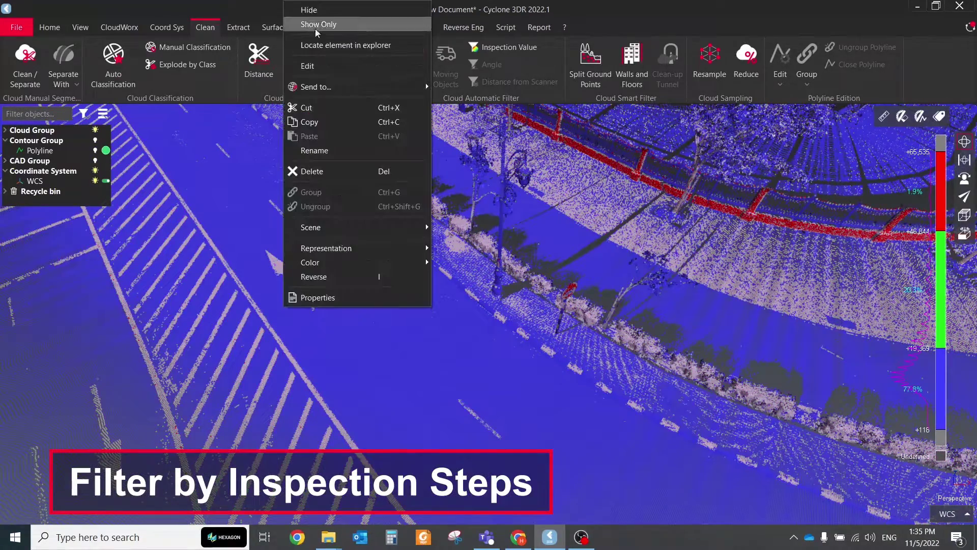
{"action": "left_click", "coordinate": [425, 245]}
{"action": "left_click_drag", "start_coordinate": [234, 305], "coordinate": [420, 215]}
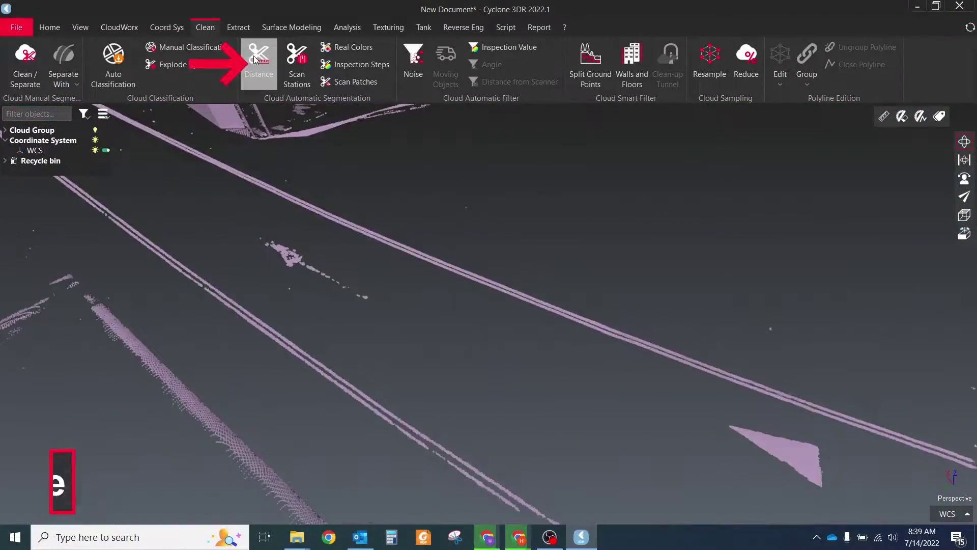
- Split the road cloud by 0.065 m distance and show only the pink lane-line cloud
{"action": "left_click", "coordinate": [258, 60]}
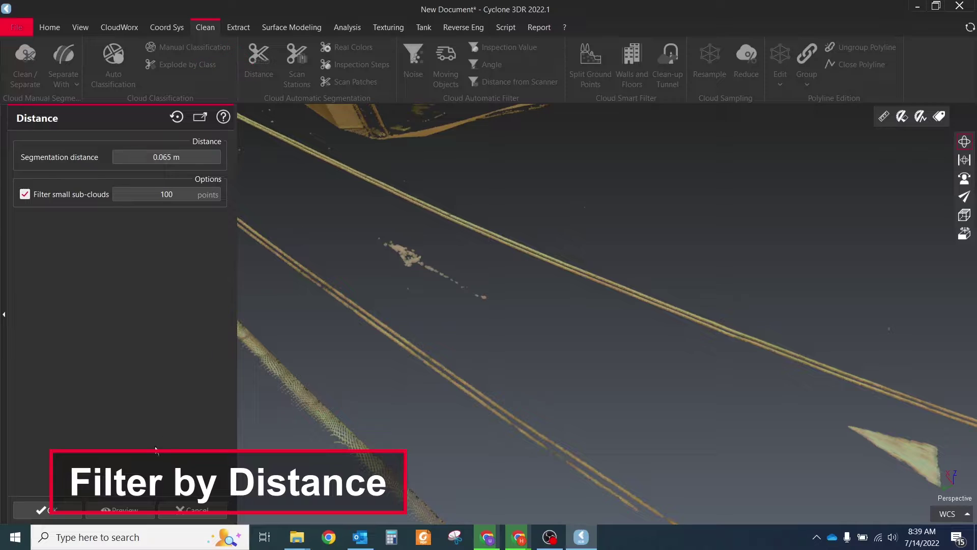
{"action": "left_click", "coordinate": [115, 513]}
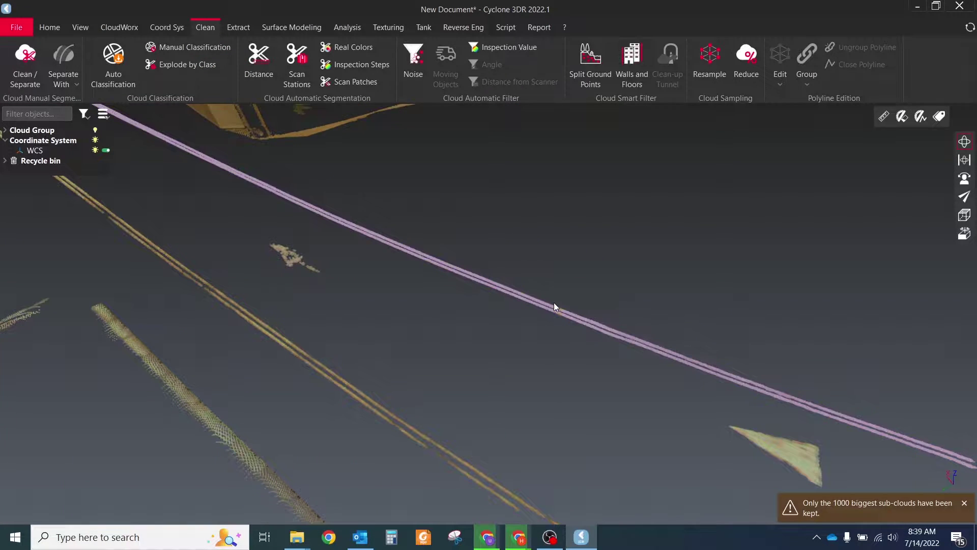
{"action": "right_click", "coordinate": [546, 306]}
{"action": "left_click", "coordinate": [639, 23]}
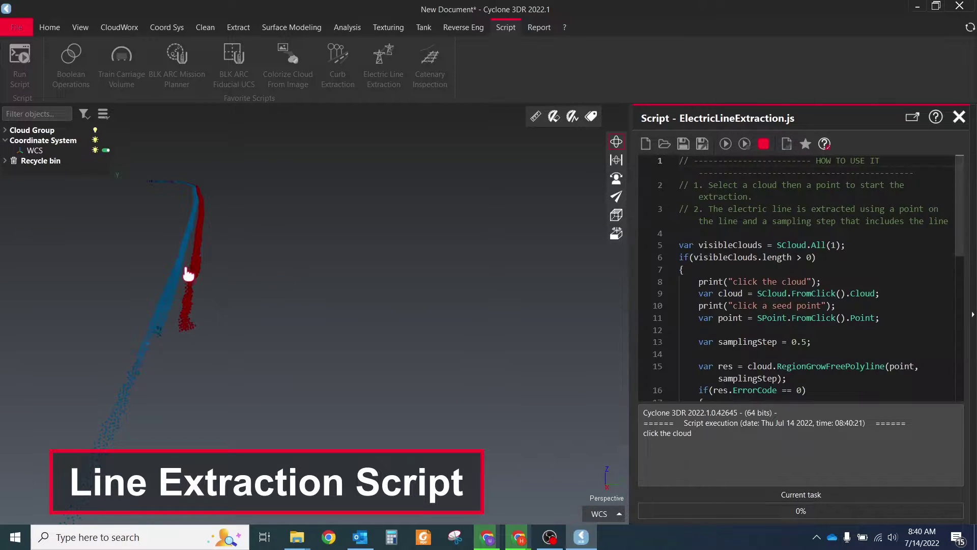
- Extract red Electric Polylines along two lane-line clouds with the line extraction script
{"action": "left_click", "coordinate": [194, 258]}
{"action": "left_click", "coordinate": [195, 245]}
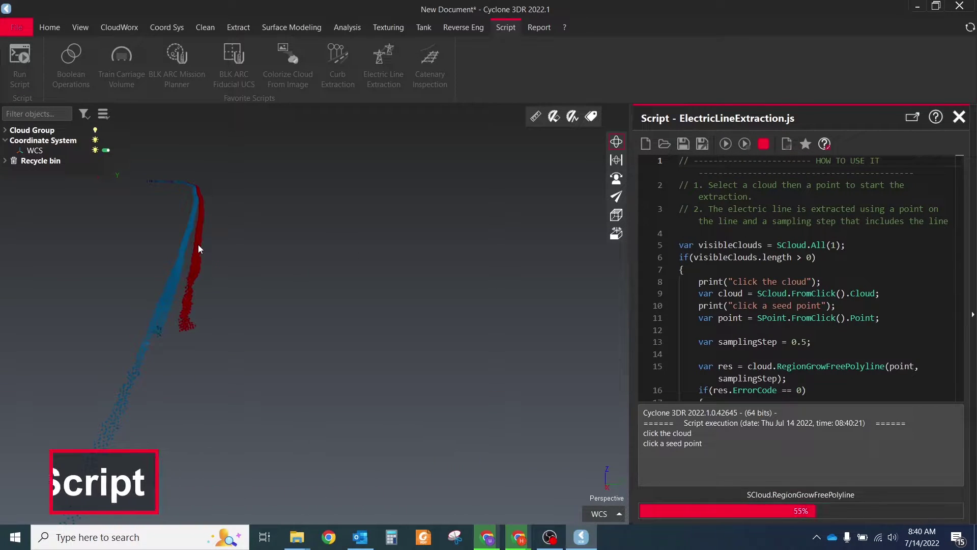
{"action": "left_click", "coordinate": [744, 143]}
{"action": "left_click", "coordinate": [171, 286]}
{"action": "left_click", "coordinate": [168, 286]}
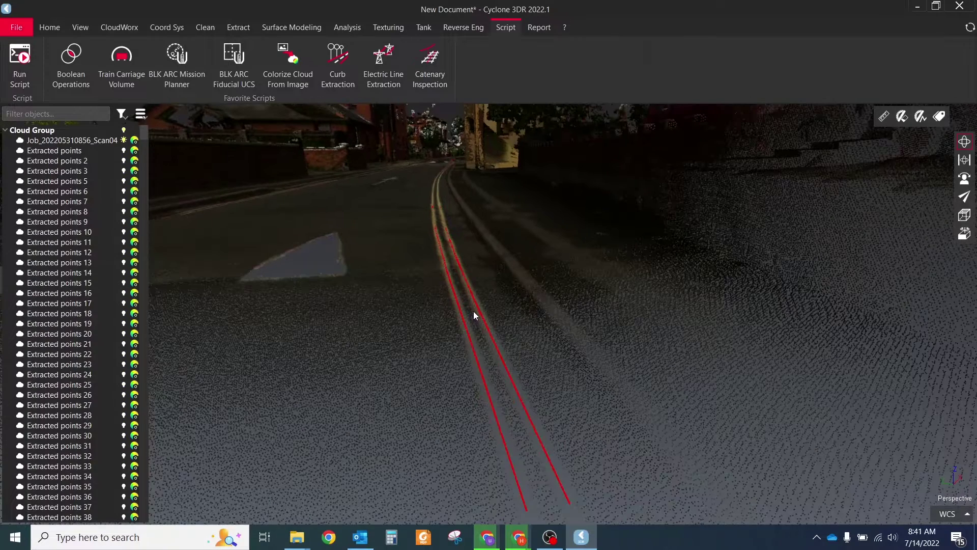
- Increase the line width of the extracted red lane polylines
{"action": "left_click_drag", "start_coordinate": [473, 312], "coordinate": [430, 353]}
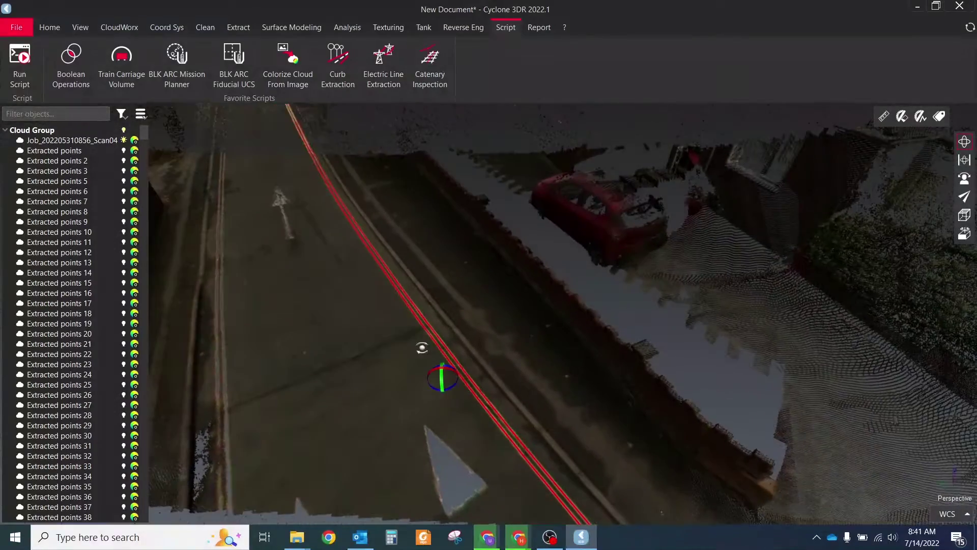
{"action": "left_click", "coordinate": [5, 130]}
{"action": "left_click", "coordinate": [105, 150]}
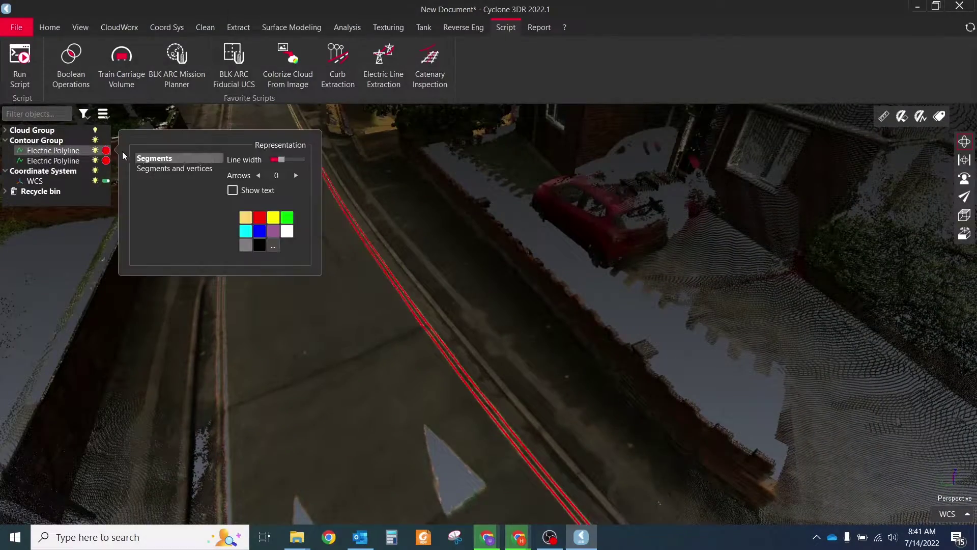
{"action": "left_click_drag", "start_coordinate": [276, 160], "coordinate": [289, 160]}
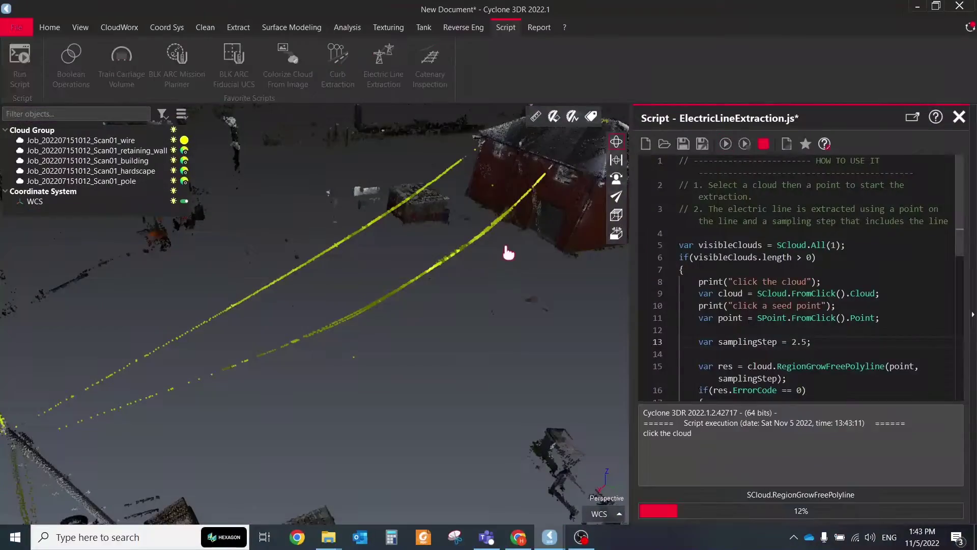
- Extract Electric Polylines along the overhead wires with sampling step 2.5 and inspect them around the poles
{"action": "left_click", "coordinate": [427, 293]}
{"action": "left_click", "coordinate": [391, 302]}
{"action": "left_click", "coordinate": [745, 144]}
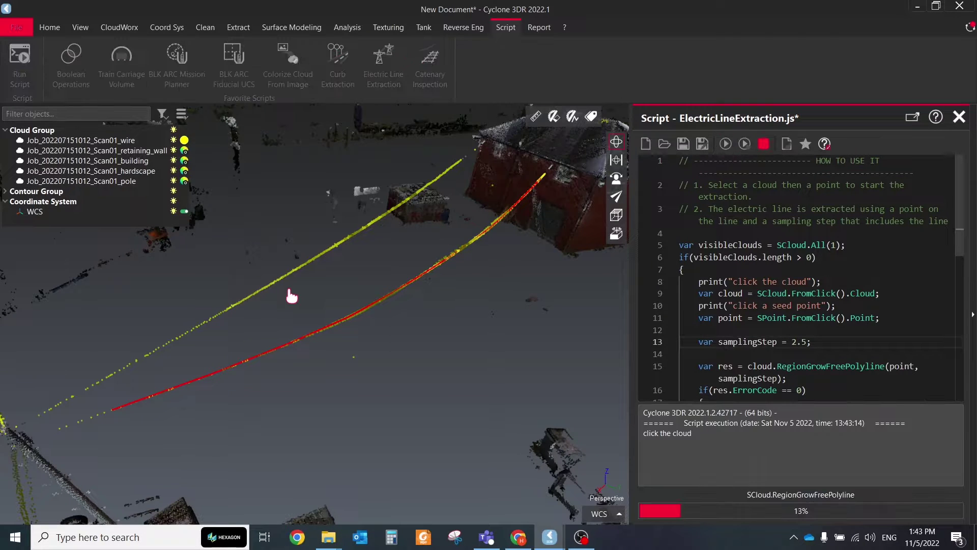
{"action": "left_click", "coordinate": [314, 266]}
{"action": "left_click", "coordinate": [329, 273]}
{"action": "left_click_drag", "start_coordinate": [328, 273], "coordinate": [432, 247]}
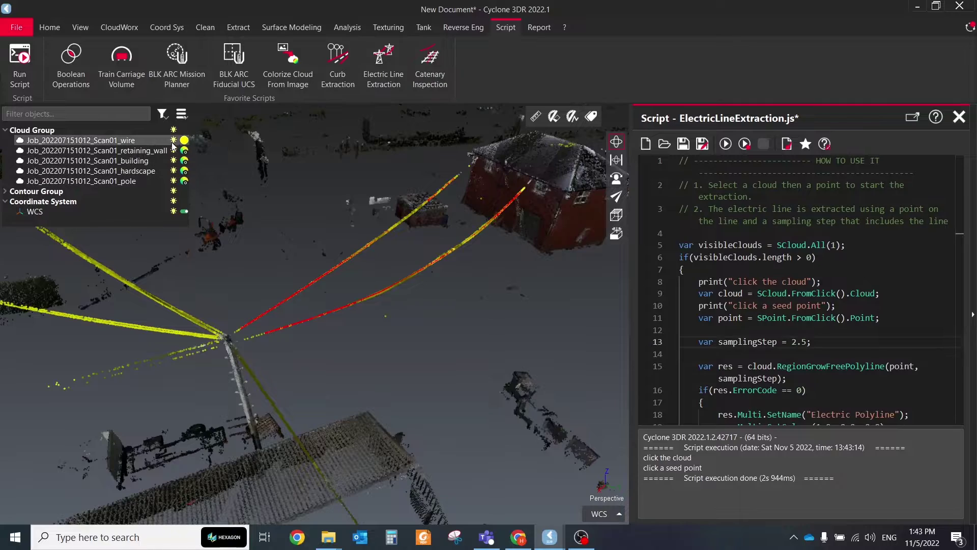
{"action": "left_click_drag", "start_coordinate": [327, 274], "coordinate": [351, 270]}
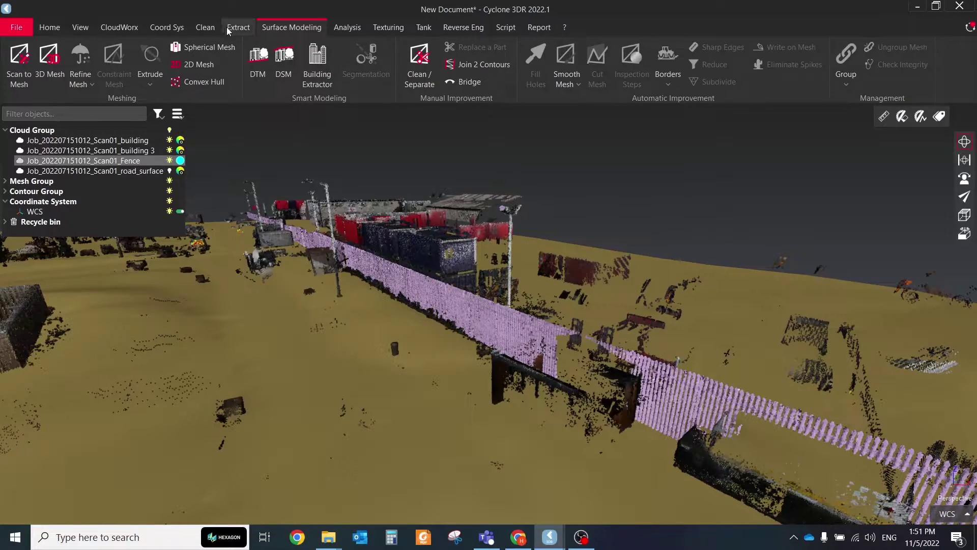
- Project the fence cloud, showing only the projection and hiding the original fence cloud
{"action": "left_click", "coordinate": [227, 27]}
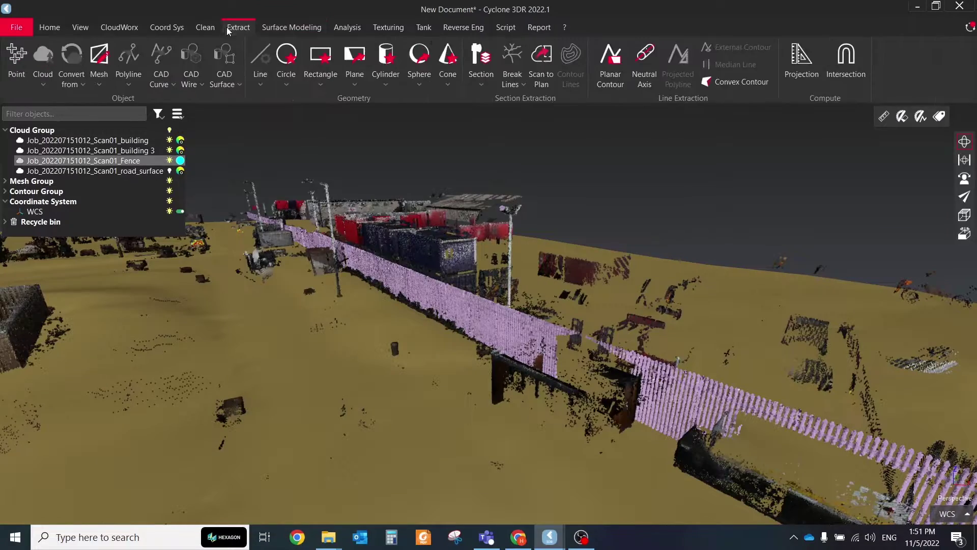
{"action": "left_click", "coordinate": [802, 61]}
{"action": "left_click", "coordinate": [217, 507]}
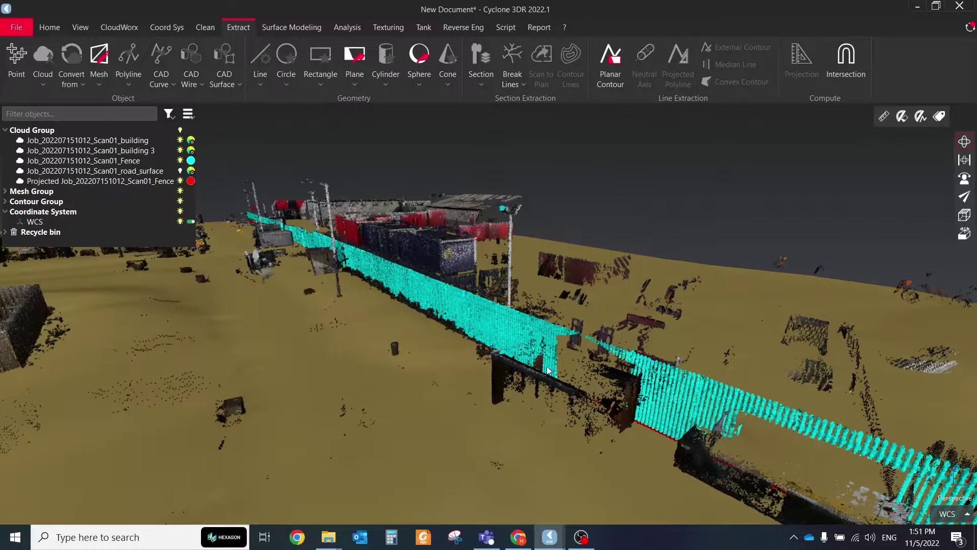
{"action": "right_click", "coordinate": [476, 110]}
{"action": "left_click", "coordinate": [583, 130]}
{"action": "right_click", "coordinate": [471, 310]}
{"action": "left_click", "coordinate": [500, 19]}
{"action": "left_click_drag", "start_coordinate": [446, 328], "coordinate": [515, 350]}
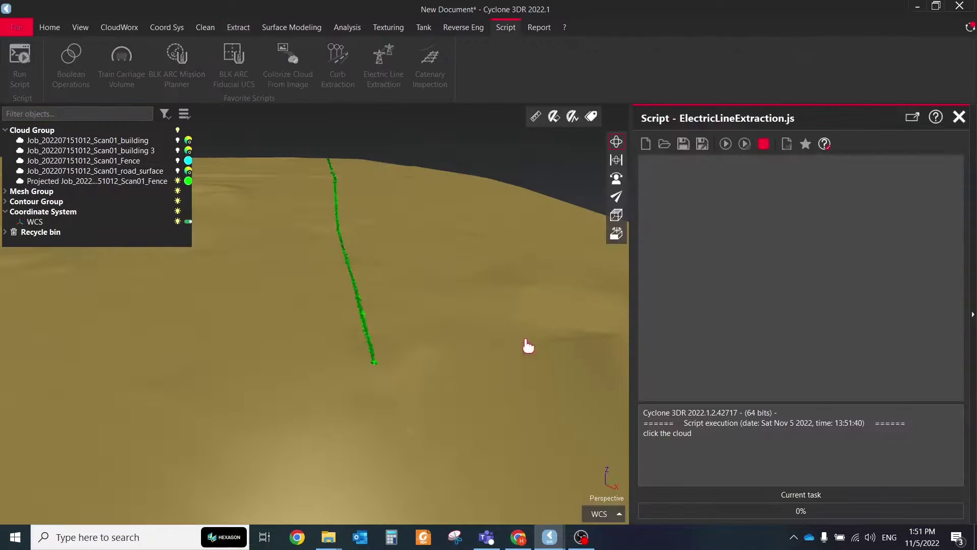
- Extract a polyline along the projected fence line
{"action": "left_click", "coordinate": [369, 322]}
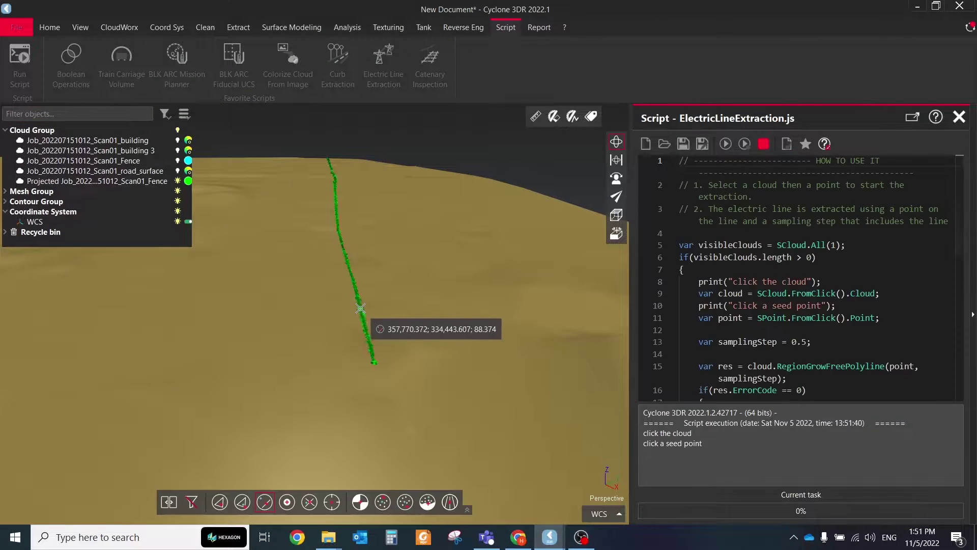
{"action": "left_click", "coordinate": [368, 317]}
{"action": "scroll", "coordinate": [355, 294], "scroll_direction": "up", "scroll_amount": 3}
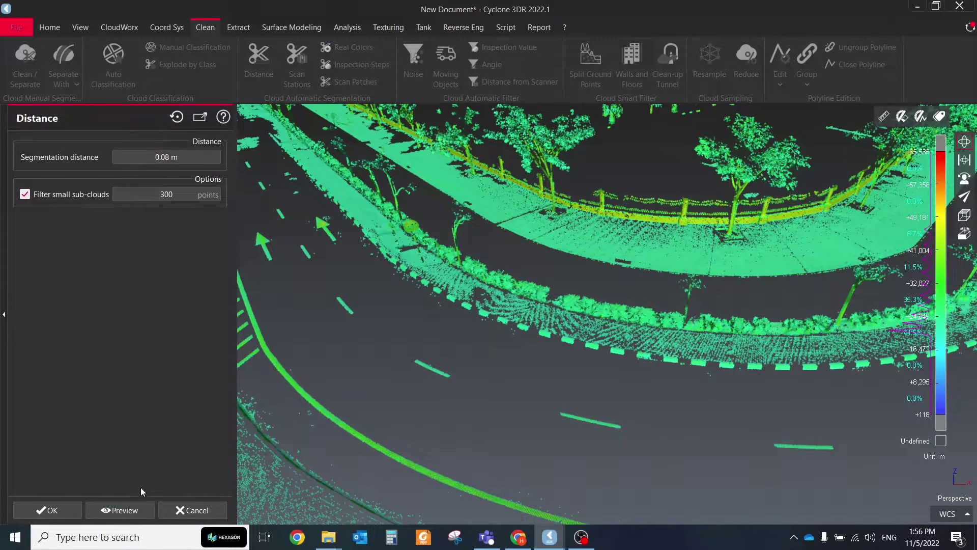
{"action": "left_click", "coordinate": [212, 510]}
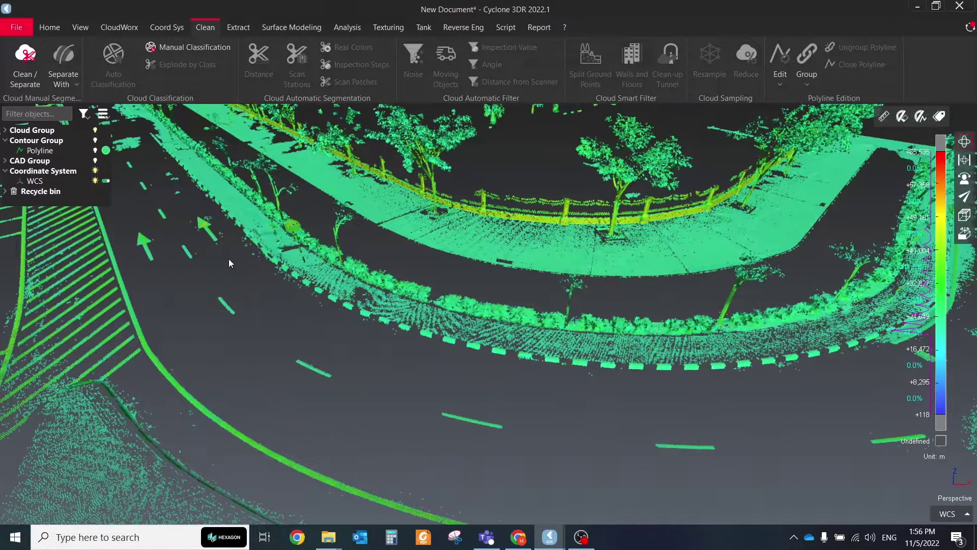
- Show only the dashed lane-marking cloud and select all the dashes
{"action": "right_click", "coordinate": [188, 252]}
{"action": "left_click", "coordinate": [219, 24]}
{"action": "key", "text": "ctrl+a"}
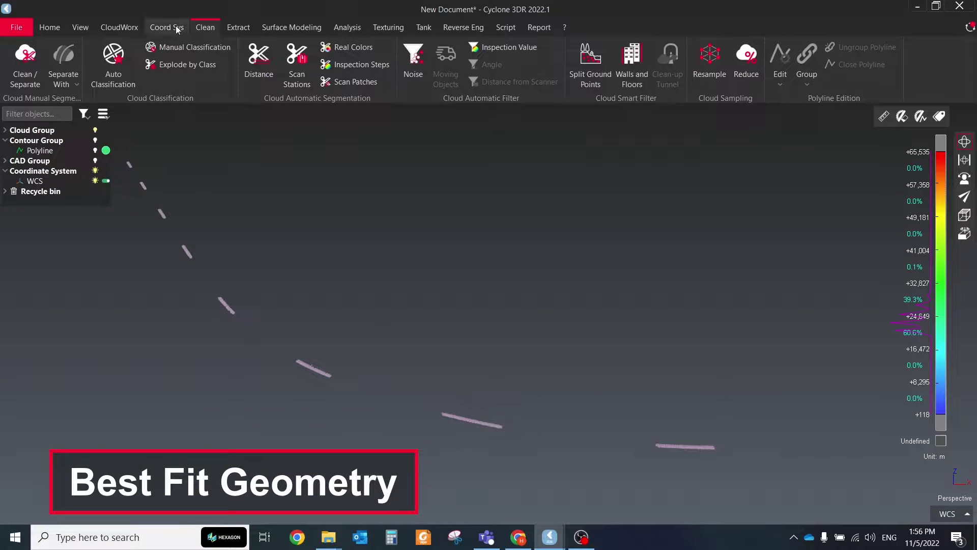
- Fit a Best Plane to the selected lane dashes, then collapse the Cloud Group and orbit to them
{"action": "left_click", "coordinate": [239, 27]}
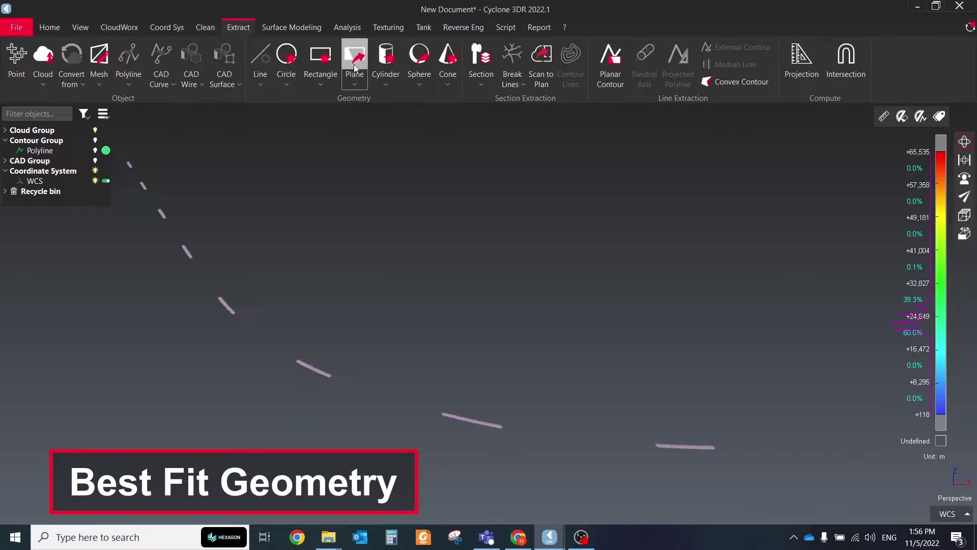
{"action": "left_click", "coordinate": [379, 150]}
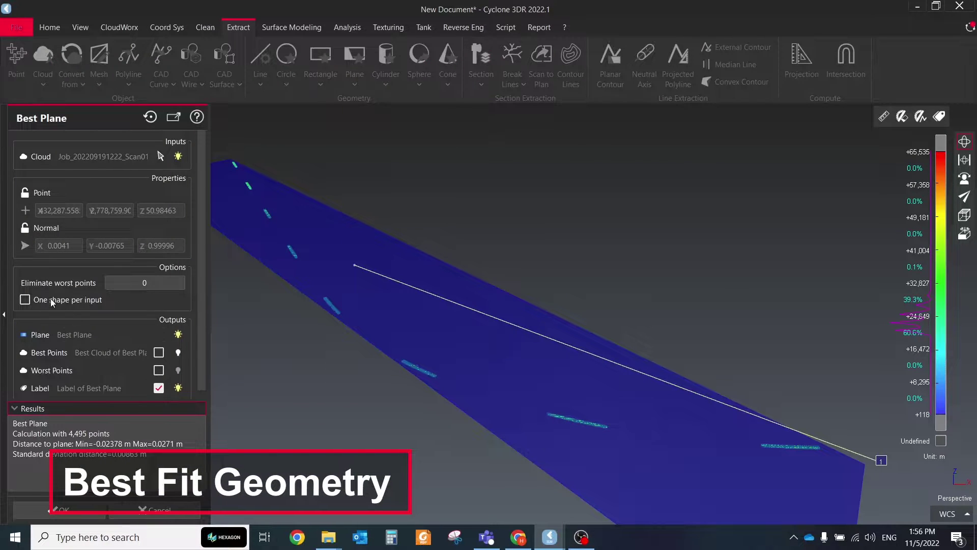
{"action": "left_click", "coordinate": [85, 518]}
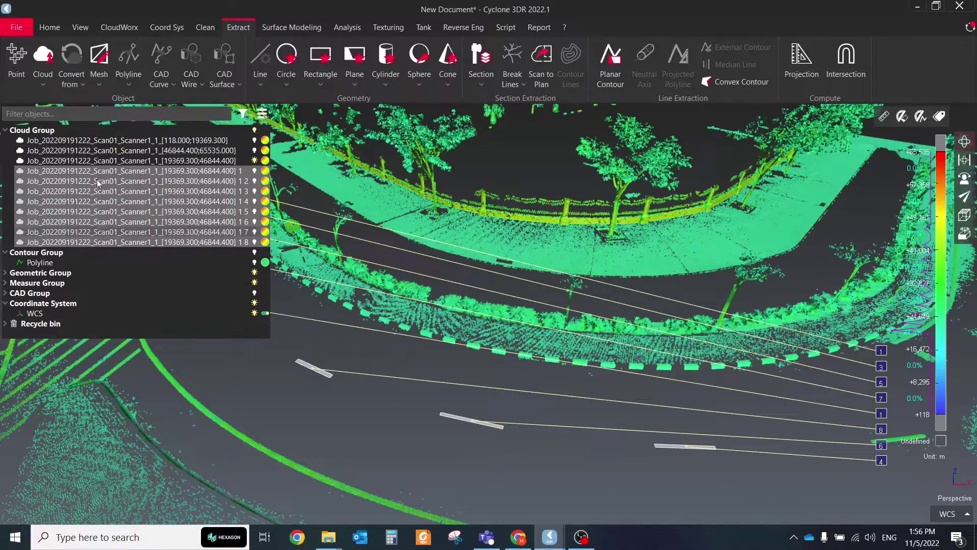
{"action": "left_click", "coordinate": [5, 130]}
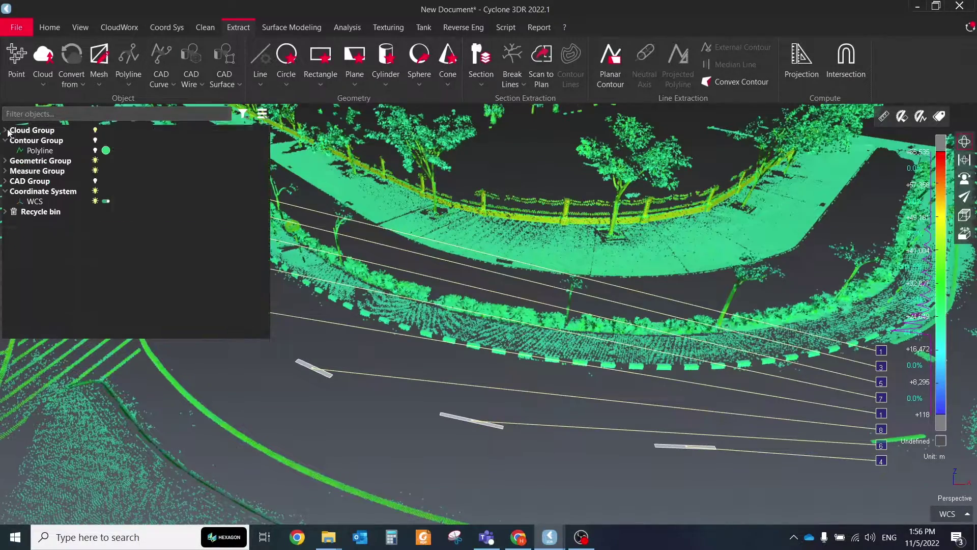
{"action": "scroll", "coordinate": [289, 300], "scroll_direction": "up", "scroll_amount": 3}
{"action": "left_click_drag", "start_coordinate": [300, 346], "coordinate": [312, 191]}
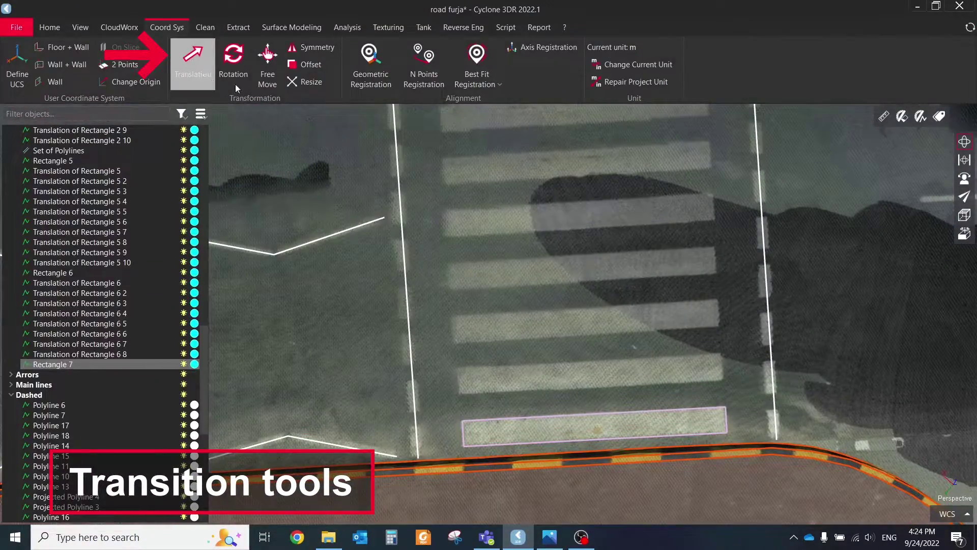
- Translate the crosswalk rectangle with Create copies enabled, then pick the upper arrow for a planar contour
{"action": "left_click", "coordinate": [192, 61]}
{"action": "left_click", "coordinate": [55, 162]}
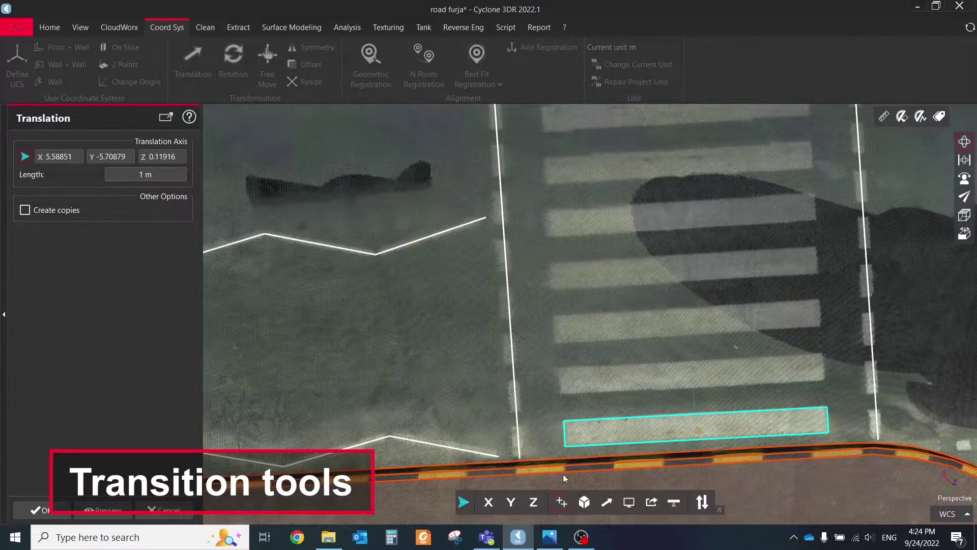
{"action": "scroll", "coordinate": [455, 392], "scroll_direction": "down", "scroll_amount": 2}
{"action": "left_click", "coordinate": [24, 210]}
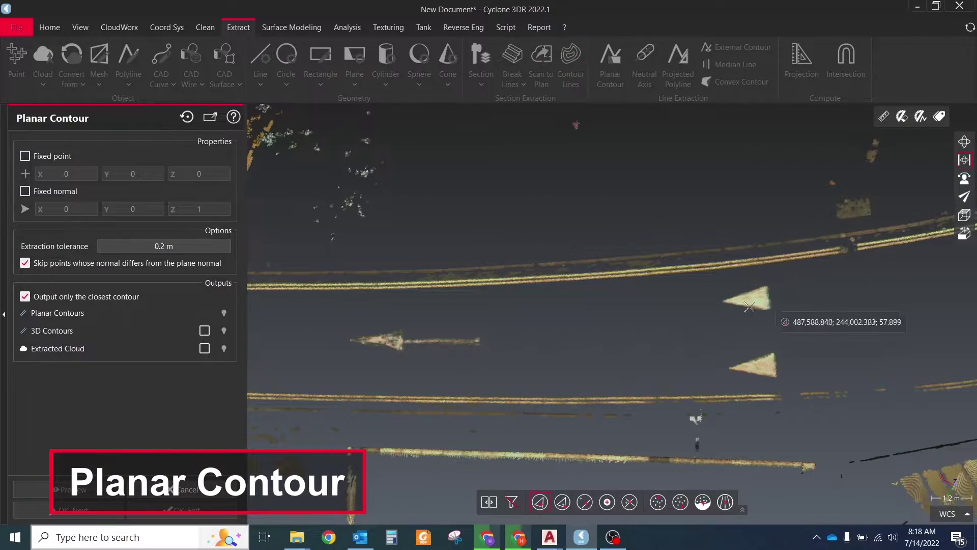
{"action": "left_click", "coordinate": [750, 307]}
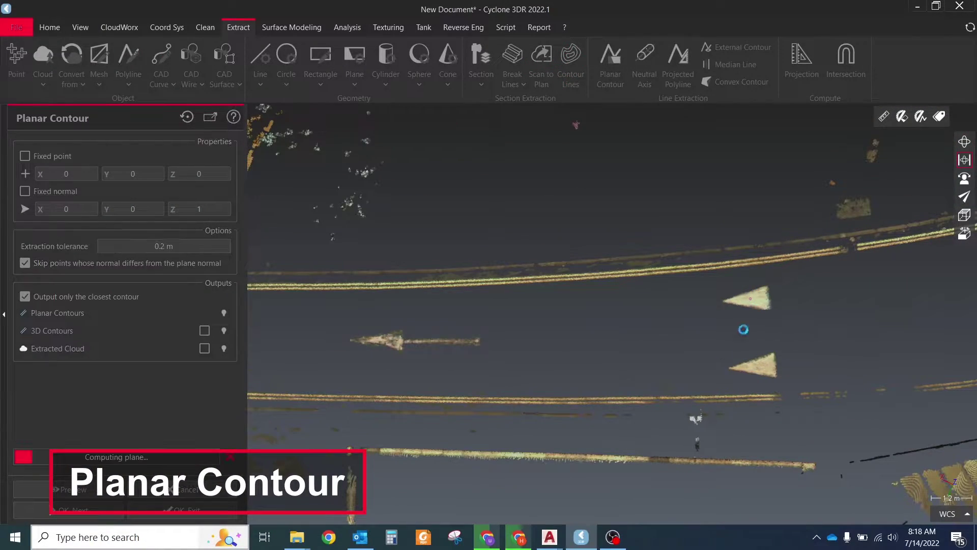
- Extract planar contours of the upper and lower arrow markings and close the tool
{"action": "left_click", "coordinate": [101, 516]}
{"action": "left_click", "coordinate": [753, 363]}
{"action": "left_click", "coordinate": [97, 510]}
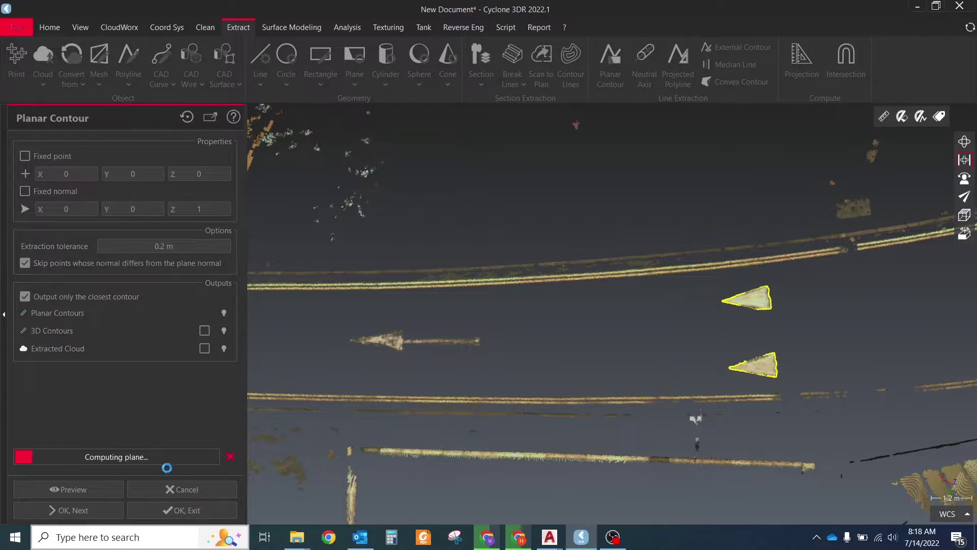
{"action": "left_click", "coordinate": [182, 510]}
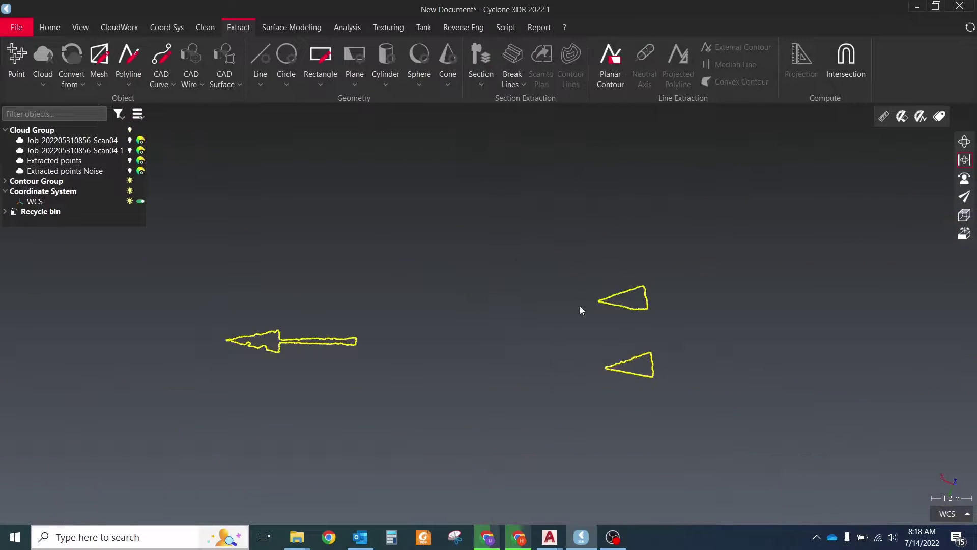
- Resample the arrow outlines with Optimize vertices at 0.15 m deviation, then orbit around the arrow
{"action": "left_click", "coordinate": [205, 28]}
{"action": "left_click", "coordinate": [780, 72]}
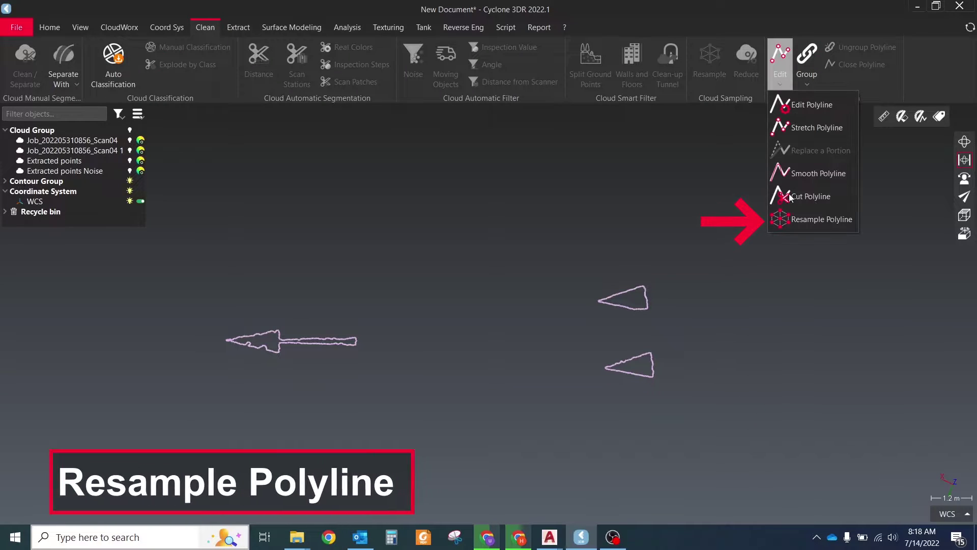
{"action": "left_click", "coordinate": [771, 219]}
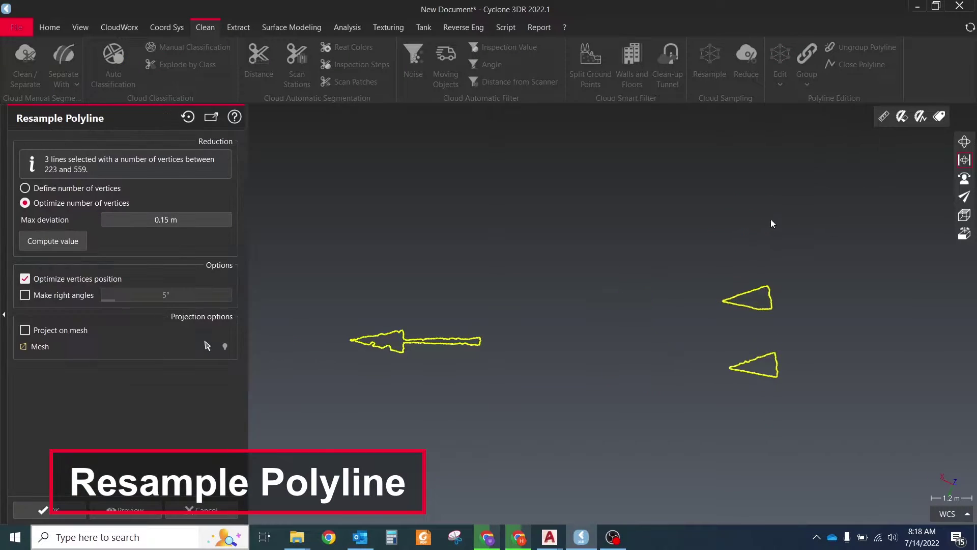
{"action": "left_click", "coordinate": [128, 514]}
{"action": "left_click", "coordinate": [62, 514]}
{"action": "scroll", "coordinate": [308, 382], "scroll_direction": "up", "scroll_amount": 5}
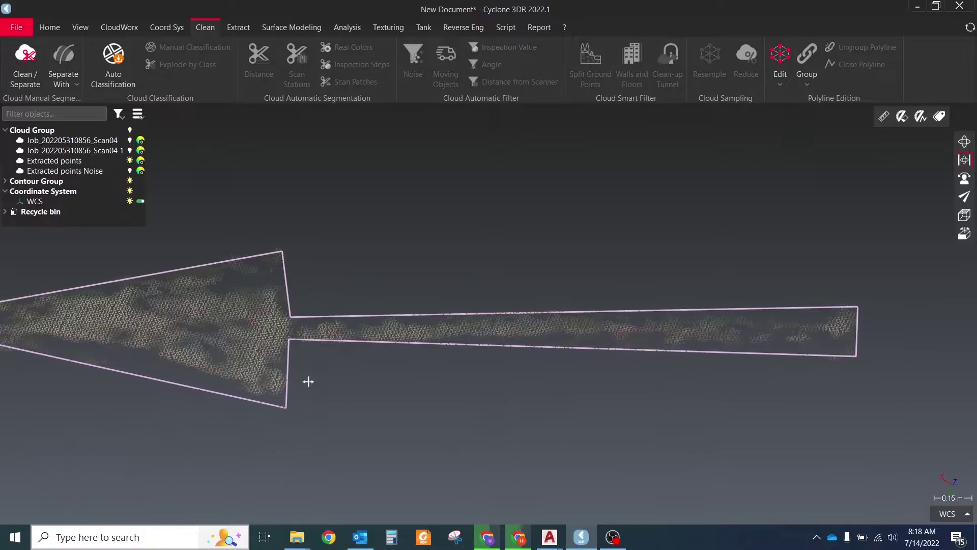
{"action": "scroll", "coordinate": [305, 371], "scroll_direction": "down", "scroll_amount": 5}
{"action": "left_click_drag", "start_coordinate": [305, 372], "coordinate": [509, 291]}
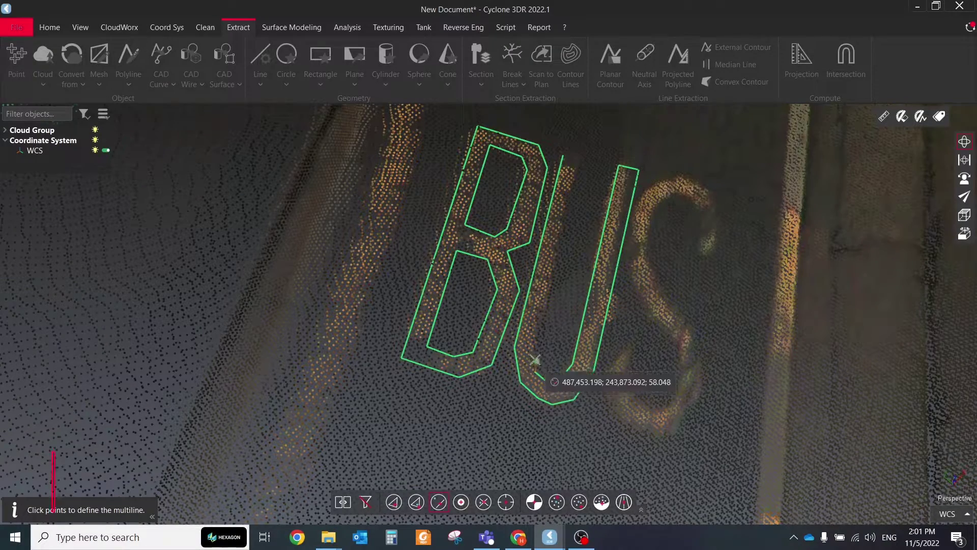
- Add polyline vertices closing the U outline and running down the left side of the S
{"action": "left_click", "coordinate": [560, 380]}
{"action": "left_click", "coordinate": [582, 159]}
{"action": "left_click", "coordinate": [562, 155]}
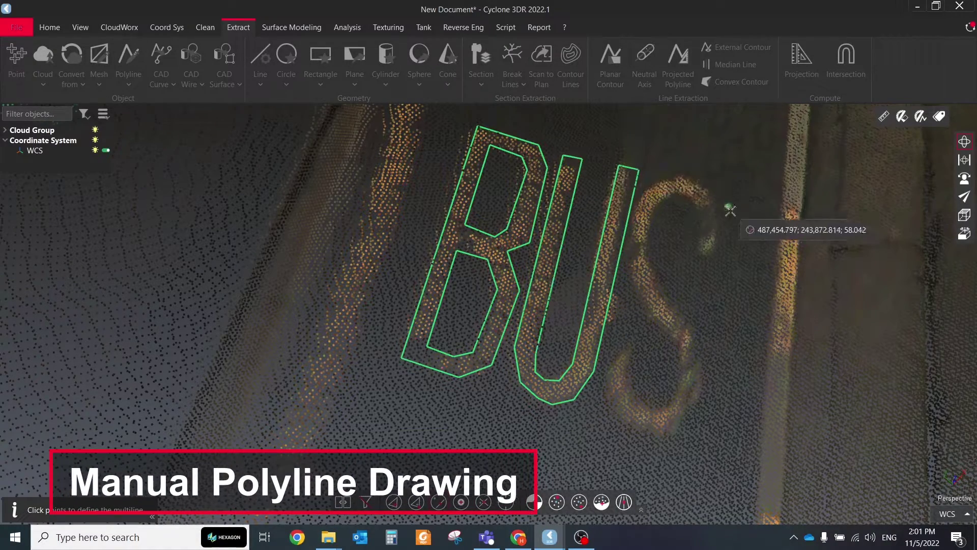
{"action": "left_click", "coordinate": [651, 183]}
{"action": "left_click", "coordinate": [638, 199]}
{"action": "left_click", "coordinate": [627, 262]}
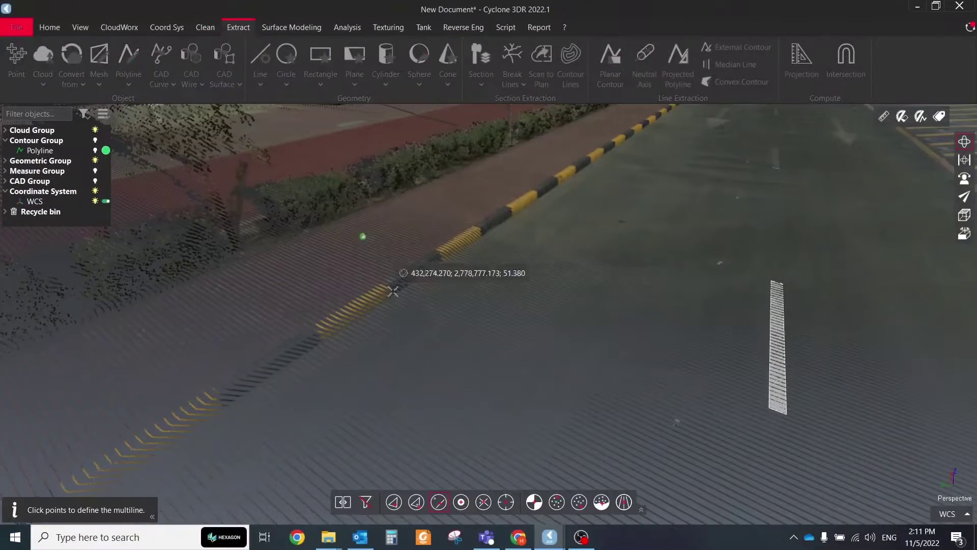
- Draw a double line along the curb edge with Highest Point snapping, then orbit to check it
{"action": "key", "text": "s"}
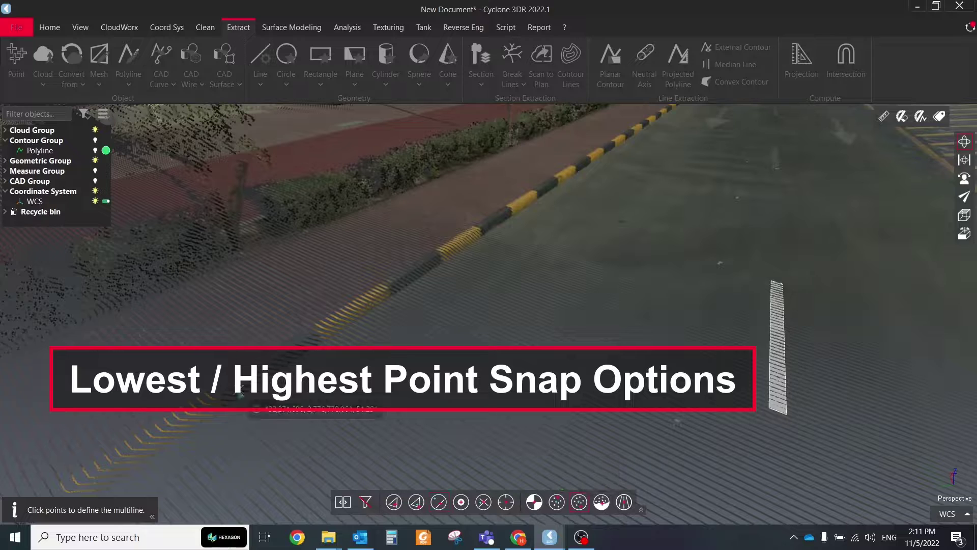
{"action": "left_click", "coordinate": [240, 395]}
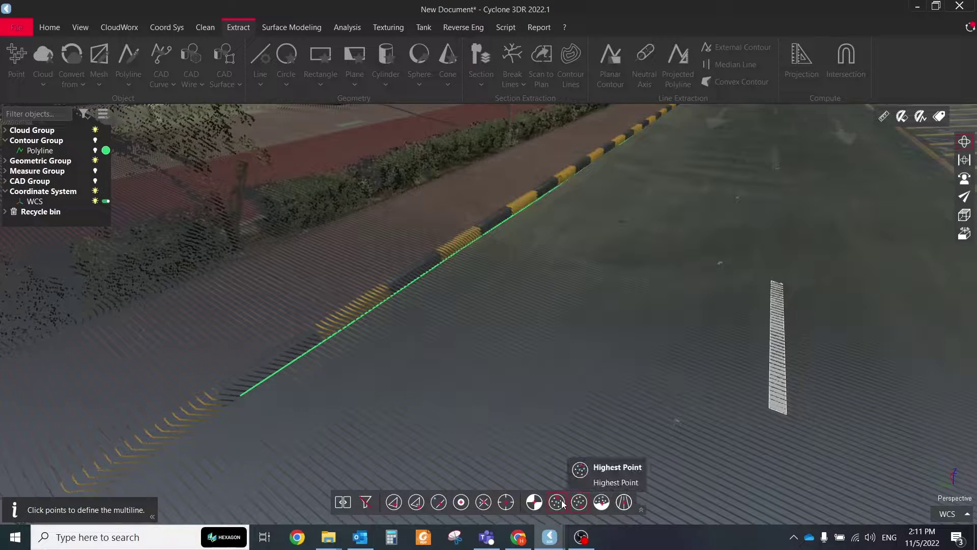
{"action": "left_click", "coordinate": [234, 385]}
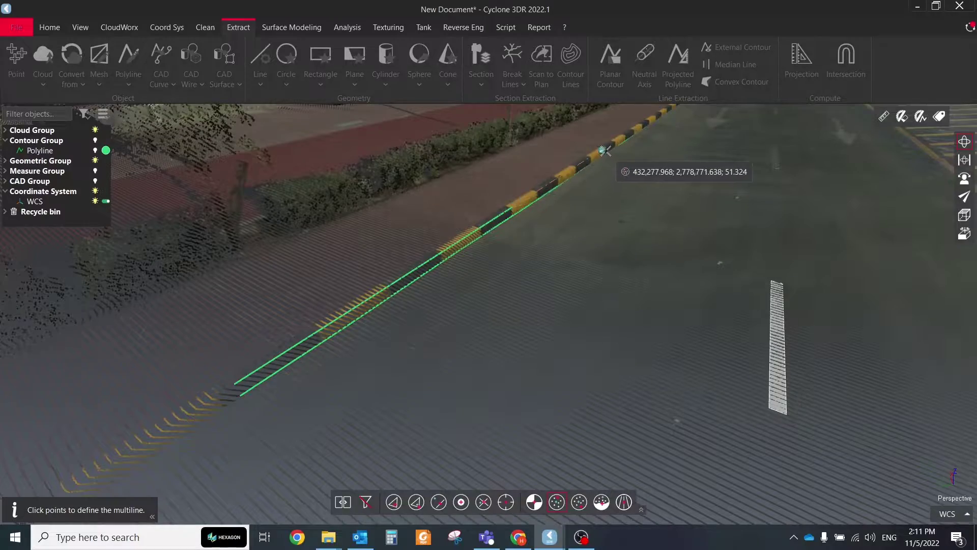
{"action": "double_click", "coordinate": [666, 111]}
{"action": "left_click_drag", "start_coordinate": [323, 334], "coordinate": [358, 365]}
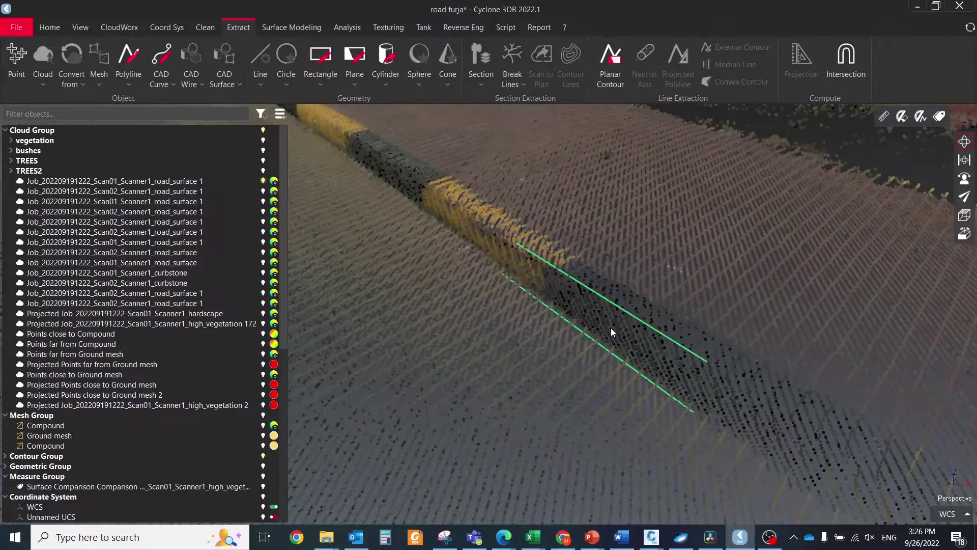
{"action": "left_click_drag", "start_coordinate": [613, 332], "coordinate": [582, 321]}
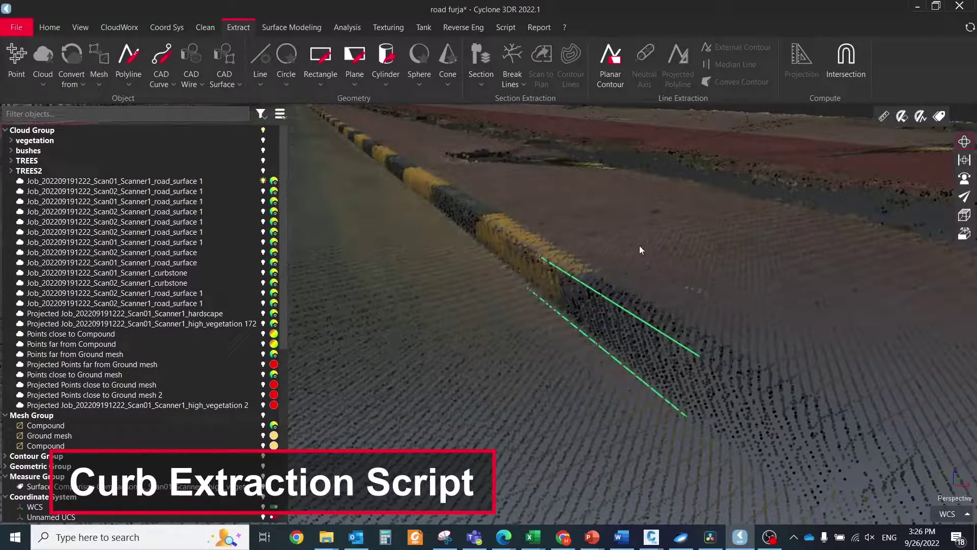
- Run the Curb Extraction script on road_surface 1 with default parameters and follow the extracted curb
{"action": "left_click", "coordinate": [535, 364]}
{"action": "left_click", "coordinate": [506, 27]}
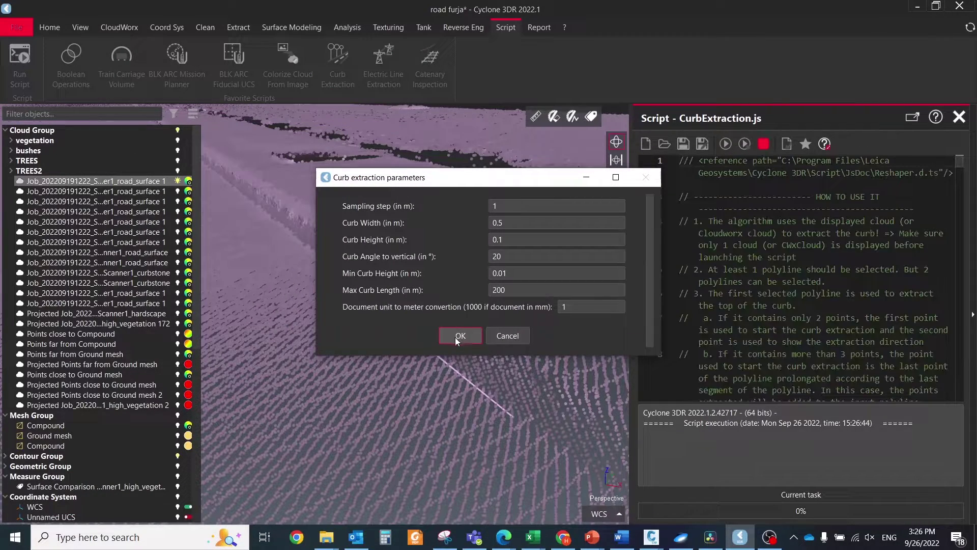
{"action": "left_click", "coordinate": [456, 337]}
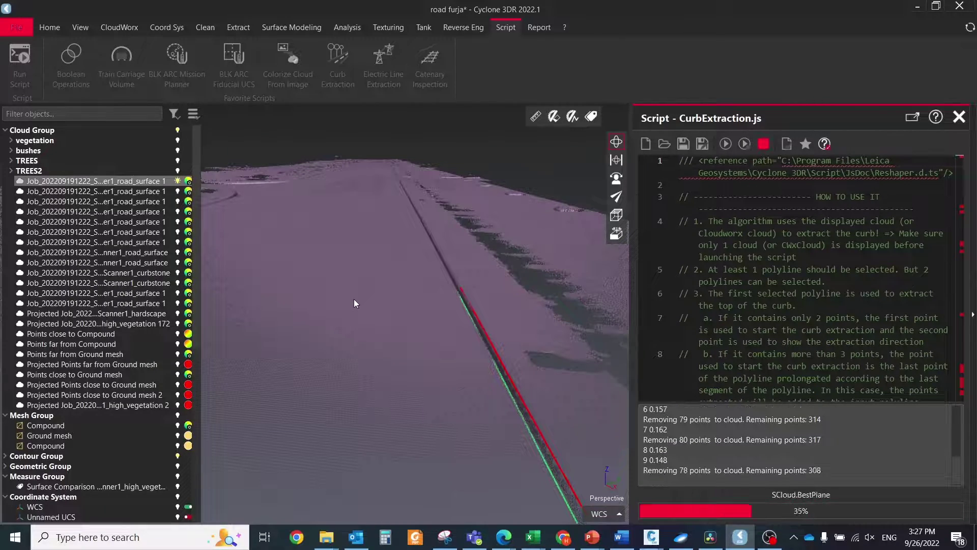
{"action": "mouse_move", "coordinate": [355, 300]}
{"action": "left_mouse_down"}
{"action": "mouse_move", "coordinate": [425, 253]}
{"action": "mouse_move", "coordinate": [390, 307]}
{"action": "left_mouse_up"}
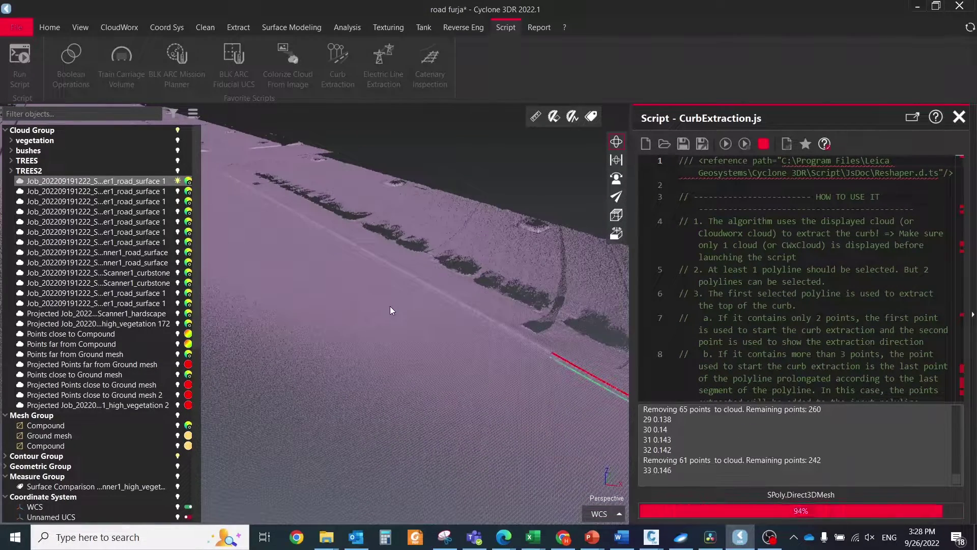
{"action": "left_click_drag", "start_coordinate": [390, 306], "coordinate": [412, 337]}
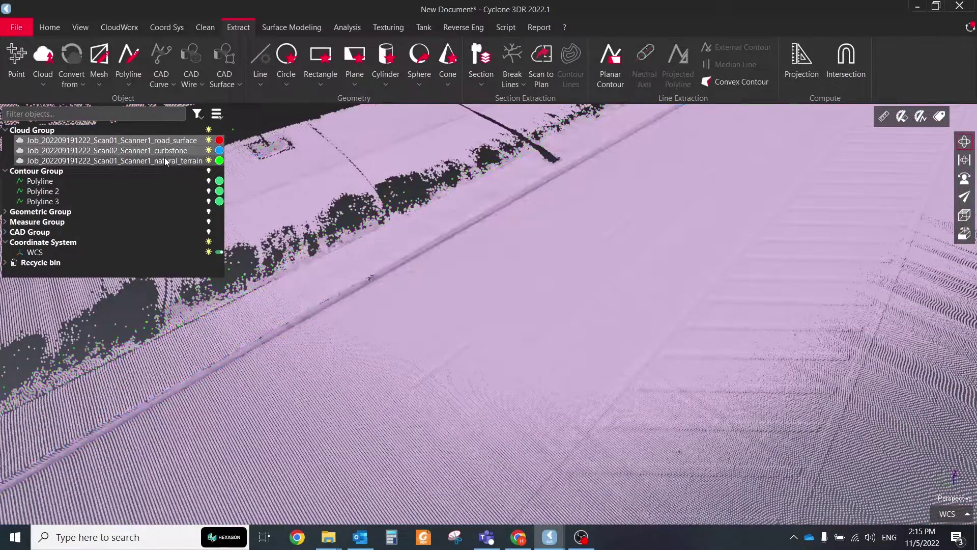
- Mesh the road_surface cloud with Scan to Mesh at the default level of detail
{"action": "right_click", "coordinate": [164, 157]}
{"action": "left_click", "coordinate": [203, 389]}
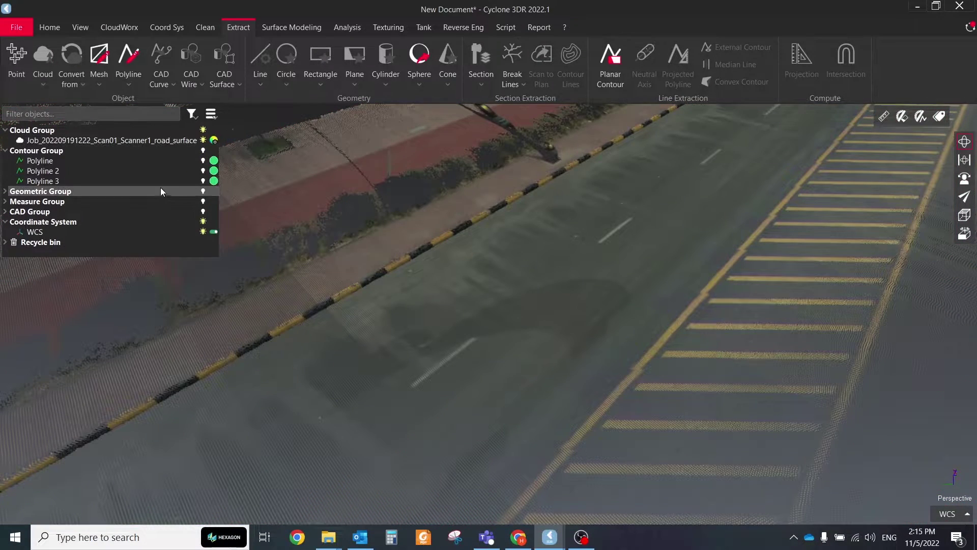
{"action": "left_click", "coordinate": [118, 140]}
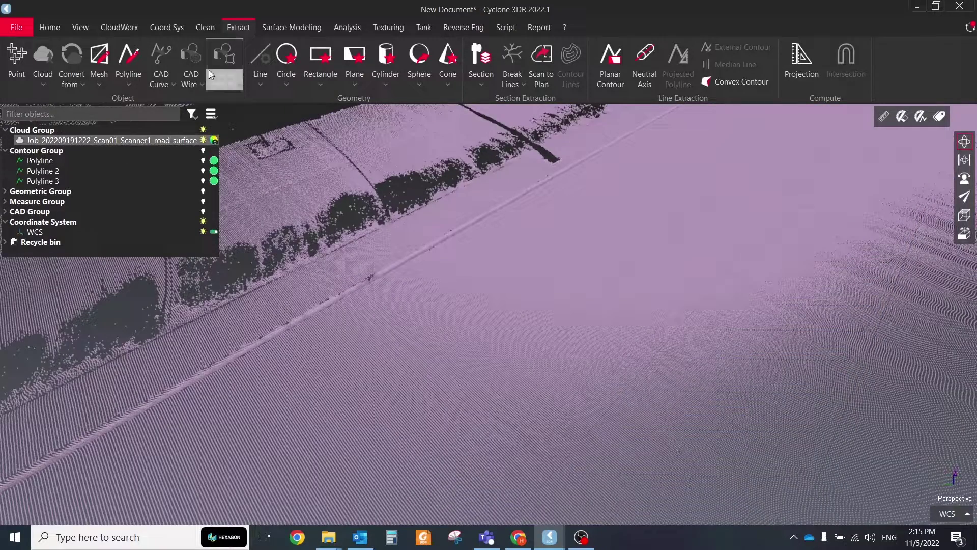
{"action": "left_click", "coordinate": [300, 27]}
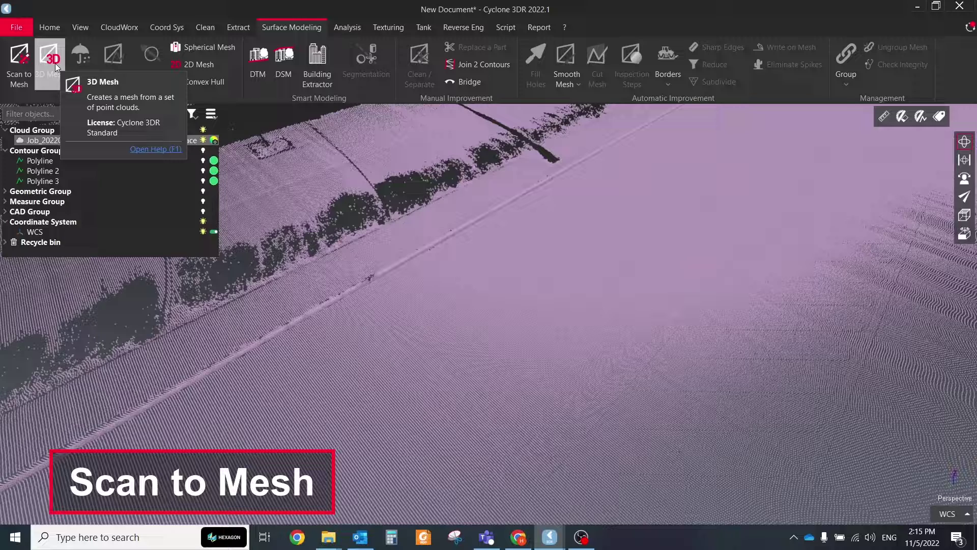
{"action": "left_click", "coordinate": [26, 60]}
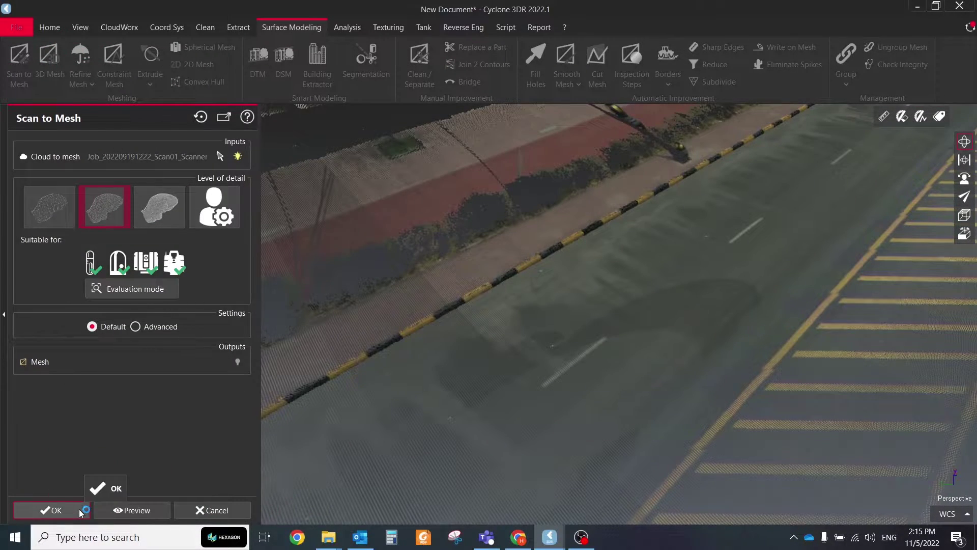
{"action": "left_click", "coordinate": [80, 510]}
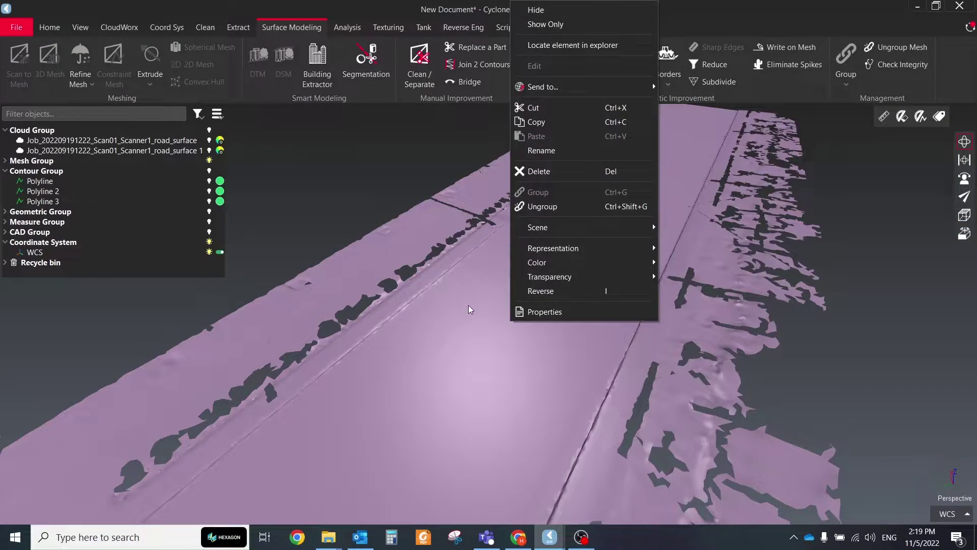
{"action": "left_click", "coordinate": [443, 323]}
{"action": "left_click_drag", "start_coordinate": [443, 323], "coordinate": [493, 308]}
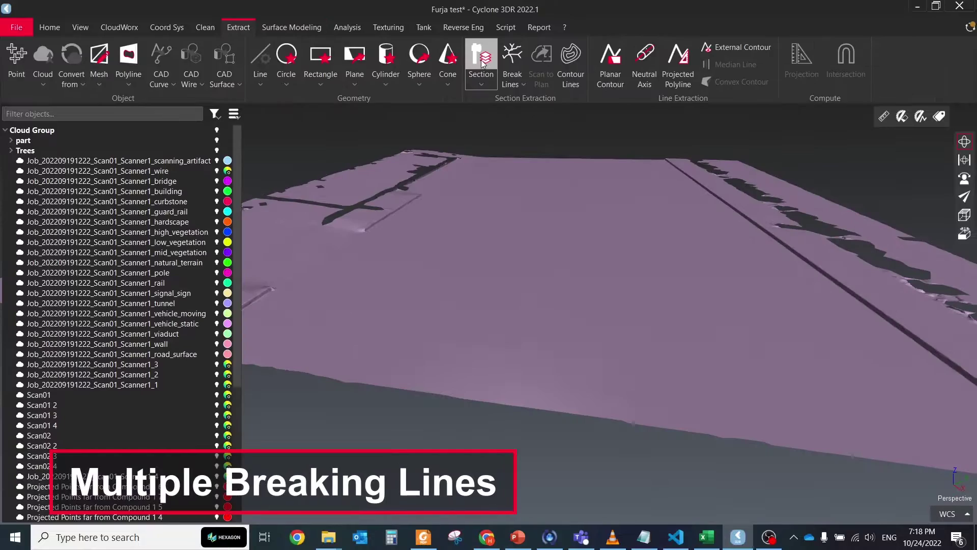
- Extract multiple convex and concave break lines from the road mesh
{"action": "left_click", "coordinate": [529, 124]}
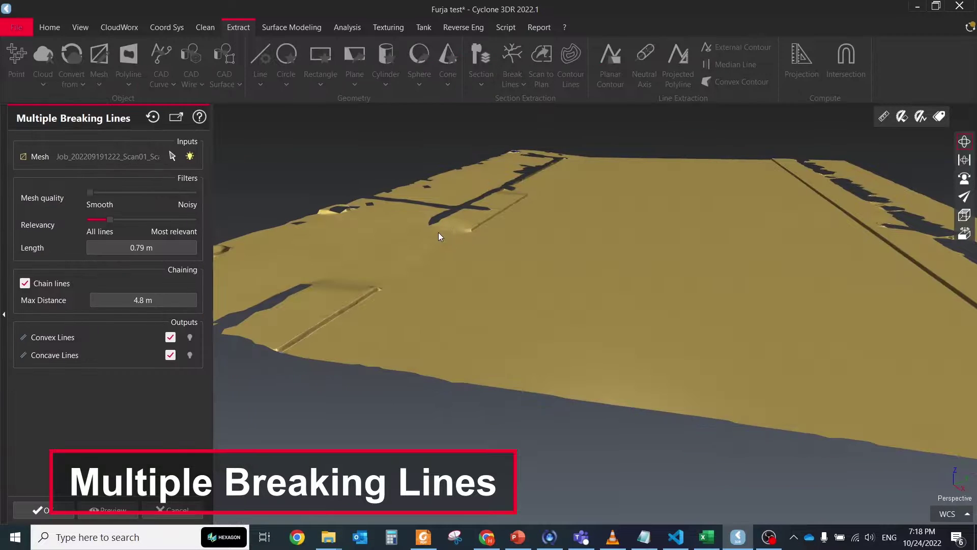
{"action": "left_click", "coordinate": [110, 512]}
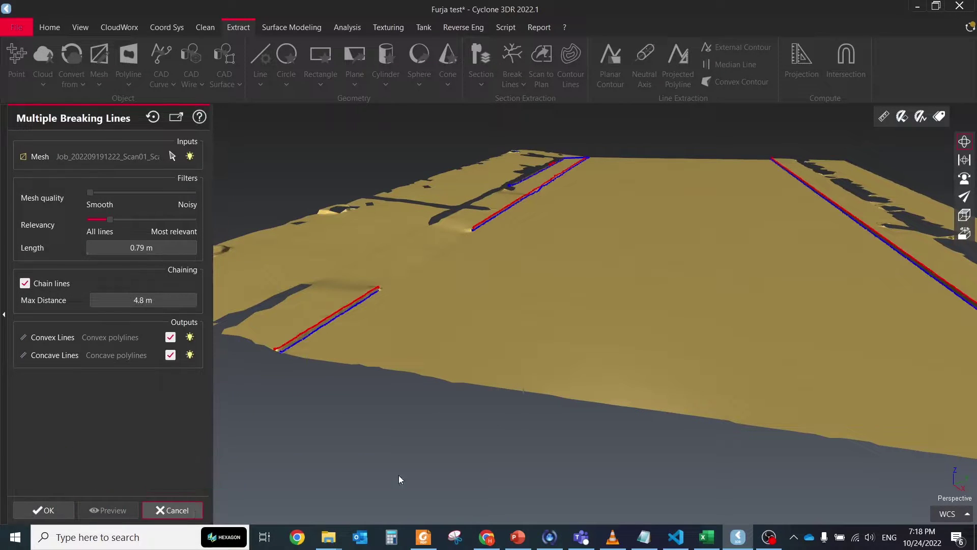
{"action": "left_click_drag", "start_coordinate": [769, 398], "coordinate": [538, 405]}
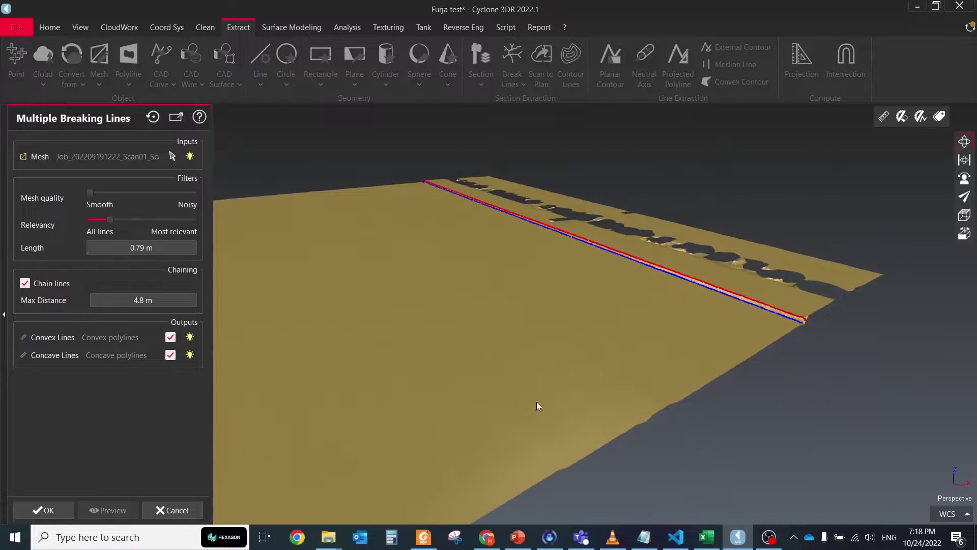
{"action": "left_click", "coordinate": [54, 509]}
- Resample the extracted break lines down to 10 vertices
{"action": "left_click", "coordinate": [524, 256]}
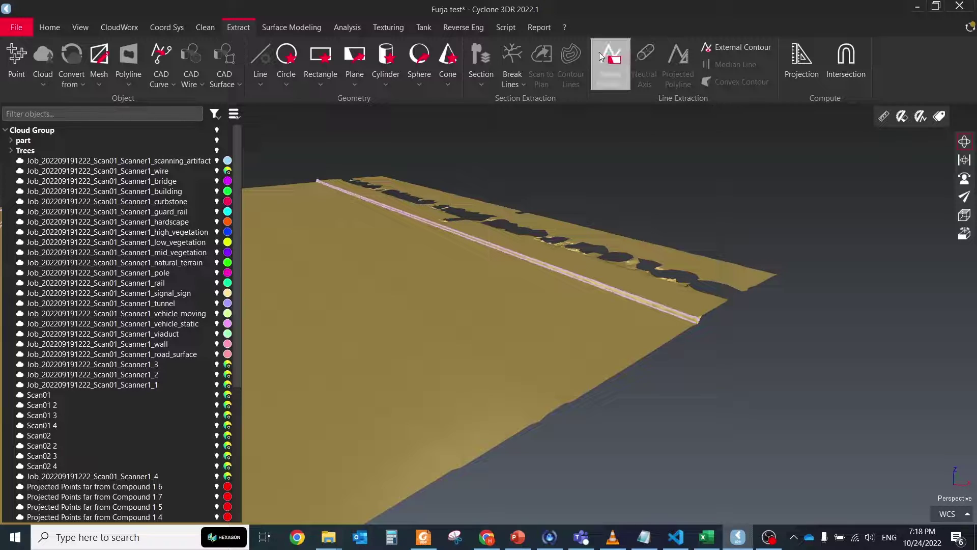
{"action": "left_click", "coordinate": [203, 28]}
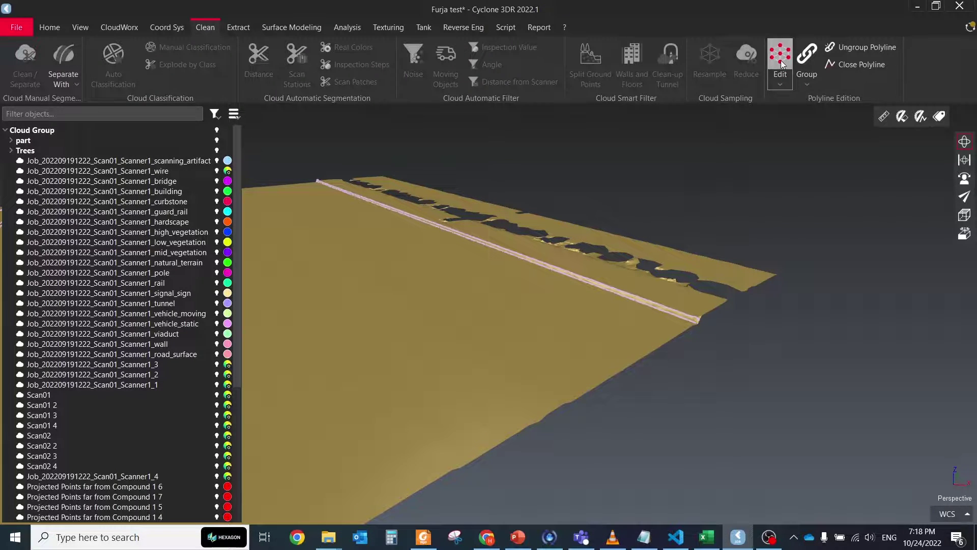
{"action": "left_click", "coordinate": [781, 60]}
{"action": "left_click", "coordinate": [130, 511]}
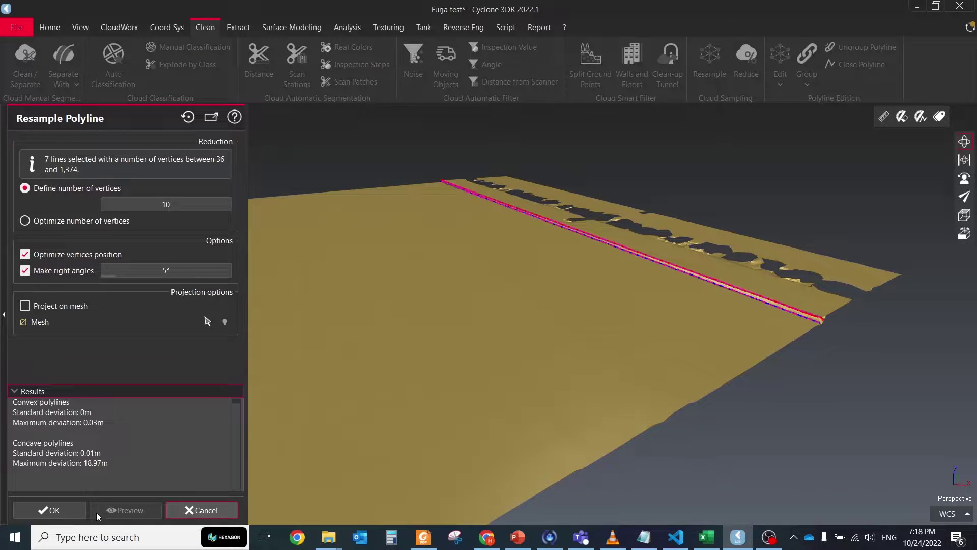
{"action": "left_click", "coordinate": [56, 511]}
{"action": "scroll", "coordinate": [549, 252], "scroll_direction": "up", "scroll_amount": 3}
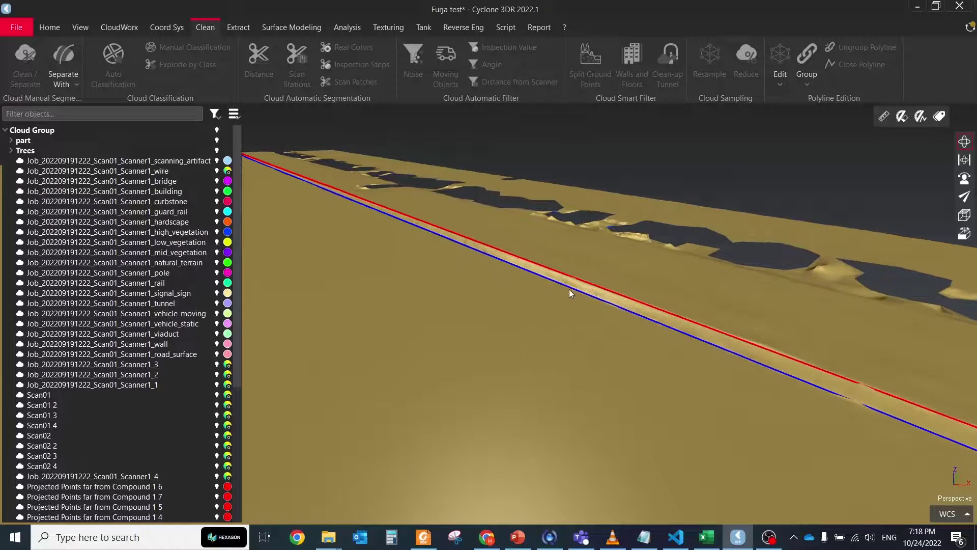
{"action": "left_click_drag", "start_coordinate": [502, 299], "coordinate": [432, 294]}
- Make the road mesh semi-transparent
{"action": "right_click", "coordinate": [431, 294]}
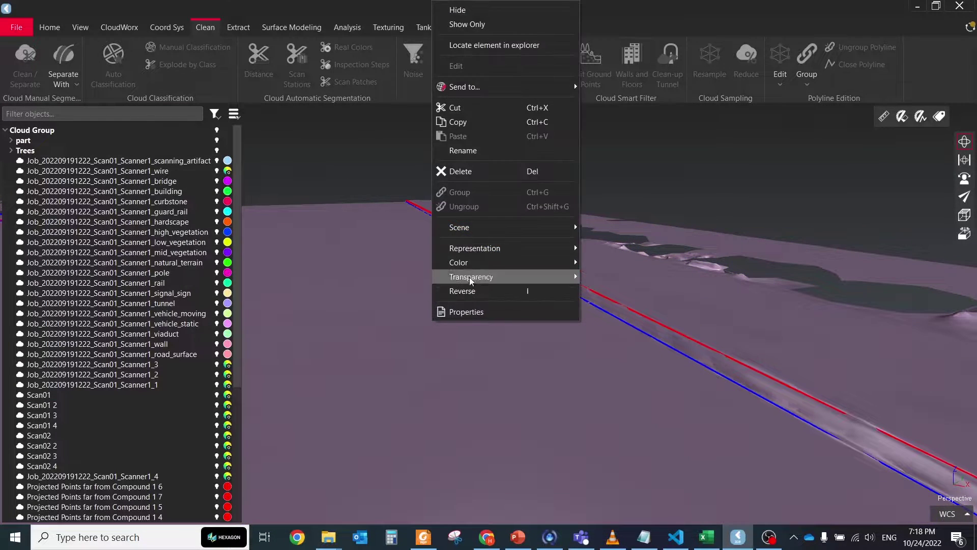
{"action": "mouse_move", "coordinate": [529, 276]}
{"action": "left_click", "coordinate": [616, 319]}
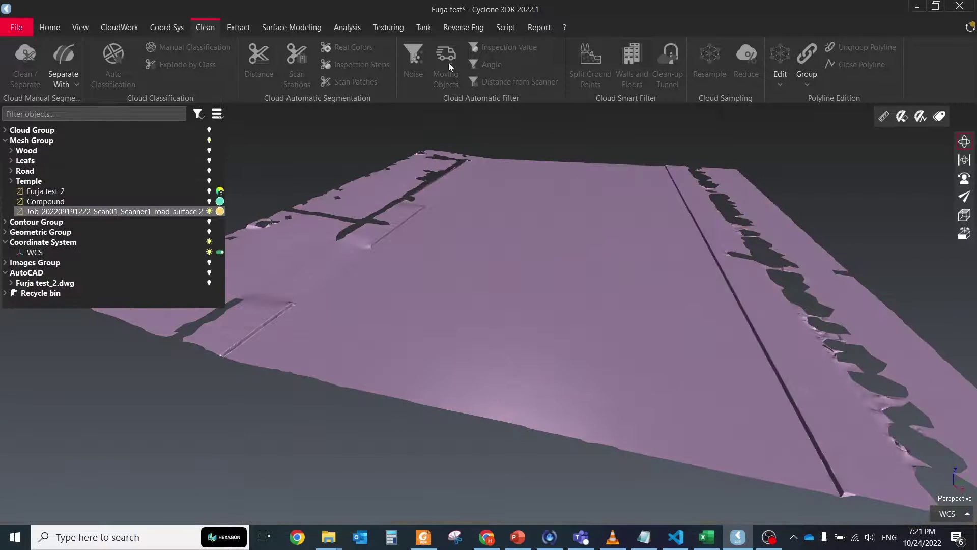
{"action": "left_click", "coordinate": [347, 27]}
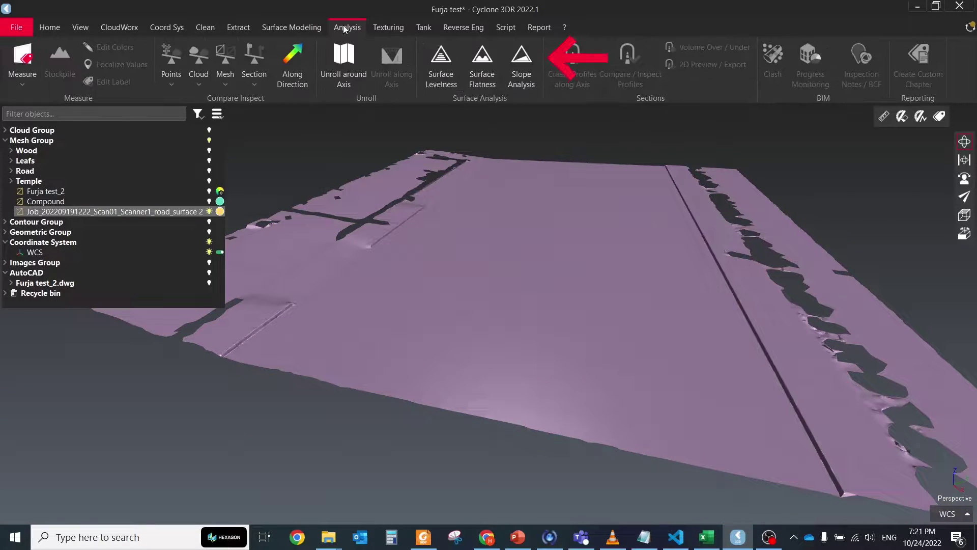
- Run a 32% slope analysis on the road mesh, then hide the slope colouring
{"action": "left_click", "coordinate": [521, 63]}
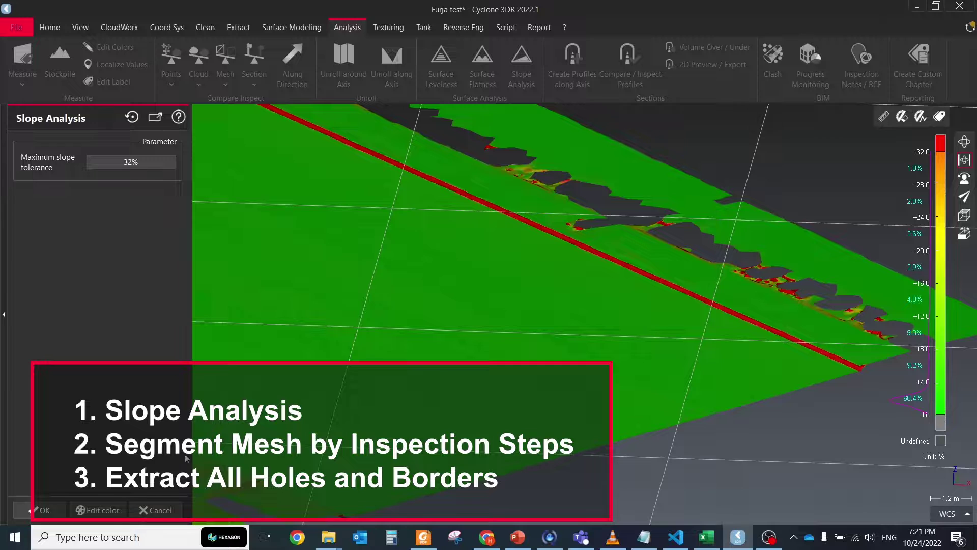
{"action": "left_click", "coordinate": [39, 510]}
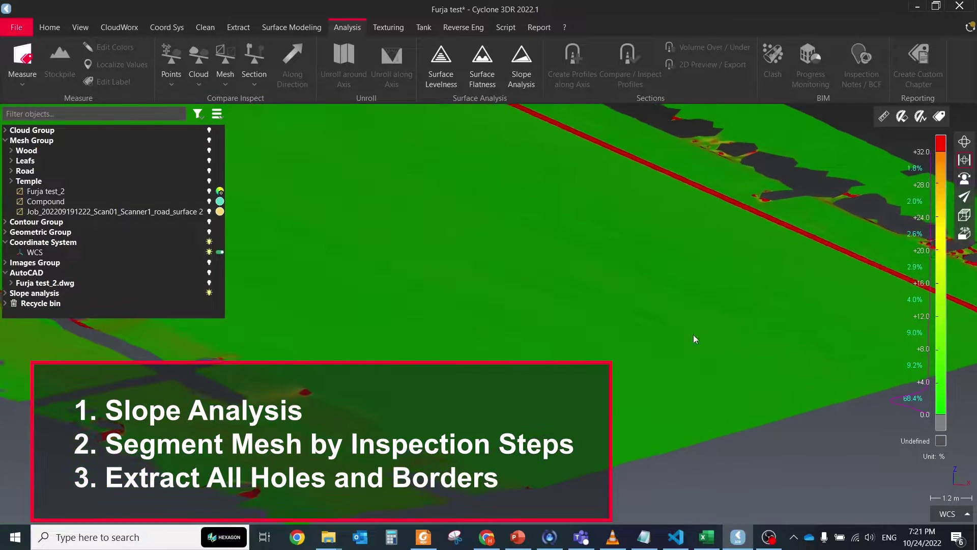
{"action": "left_click", "coordinate": [387, 27]}
{"action": "left_click", "coordinate": [348, 27]}
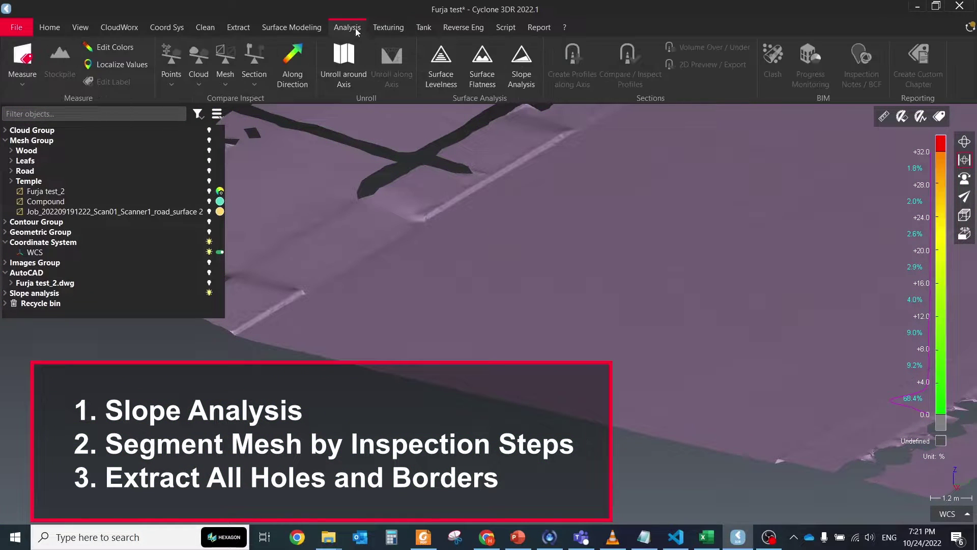
- Extract all holes and borders of the road_surface 2 mesh as polylines
{"action": "left_click", "coordinate": [292, 27]}
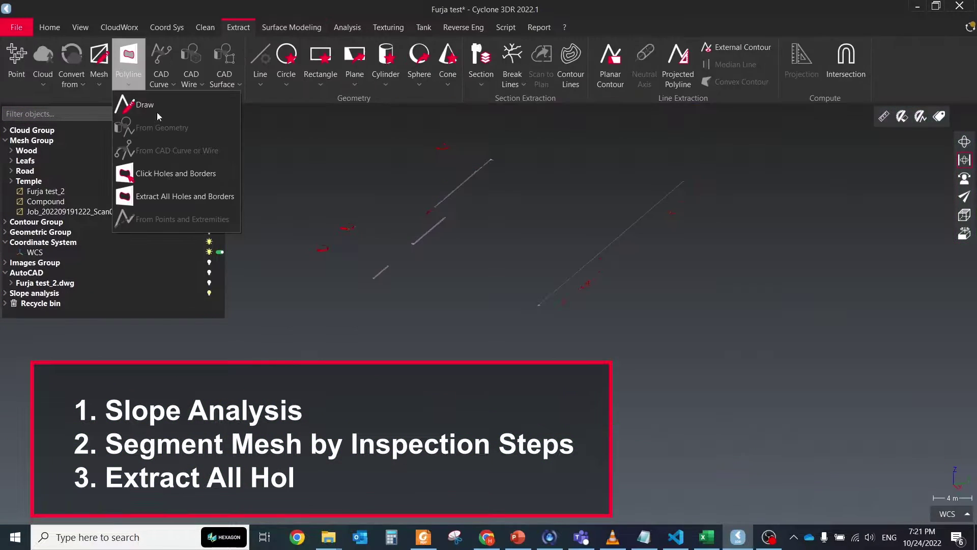
{"action": "left_click", "coordinate": [175, 197]}
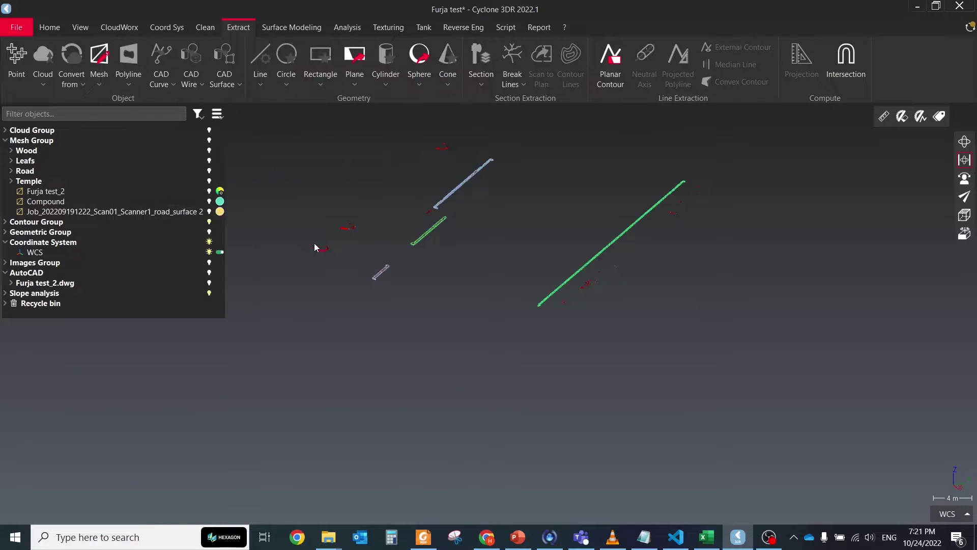
{"action": "left_click", "coordinate": [209, 211]}
{"action": "scroll", "coordinate": [466, 257], "scroll_direction": "up", "scroll_amount": 5}
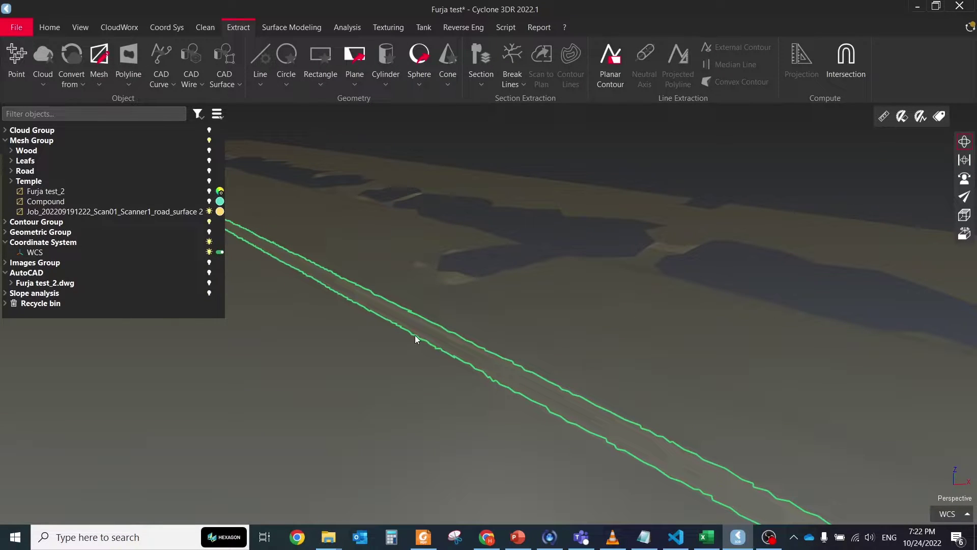
- Preview Soft smoothing of the border polylines at intensity 18
{"action": "left_click", "coordinate": [205, 28]}
{"action": "left_click", "coordinate": [784, 76]}
{"action": "left_click", "coordinate": [814, 187]}
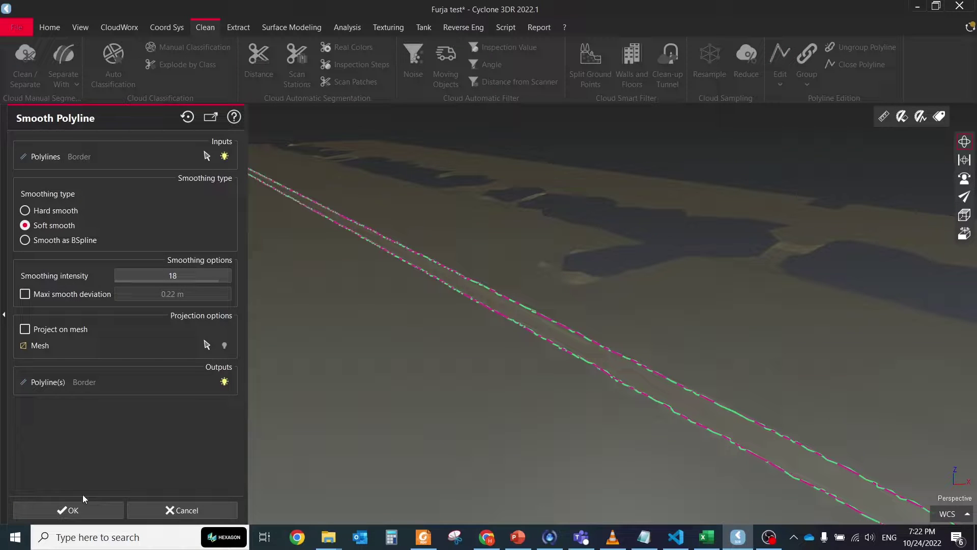